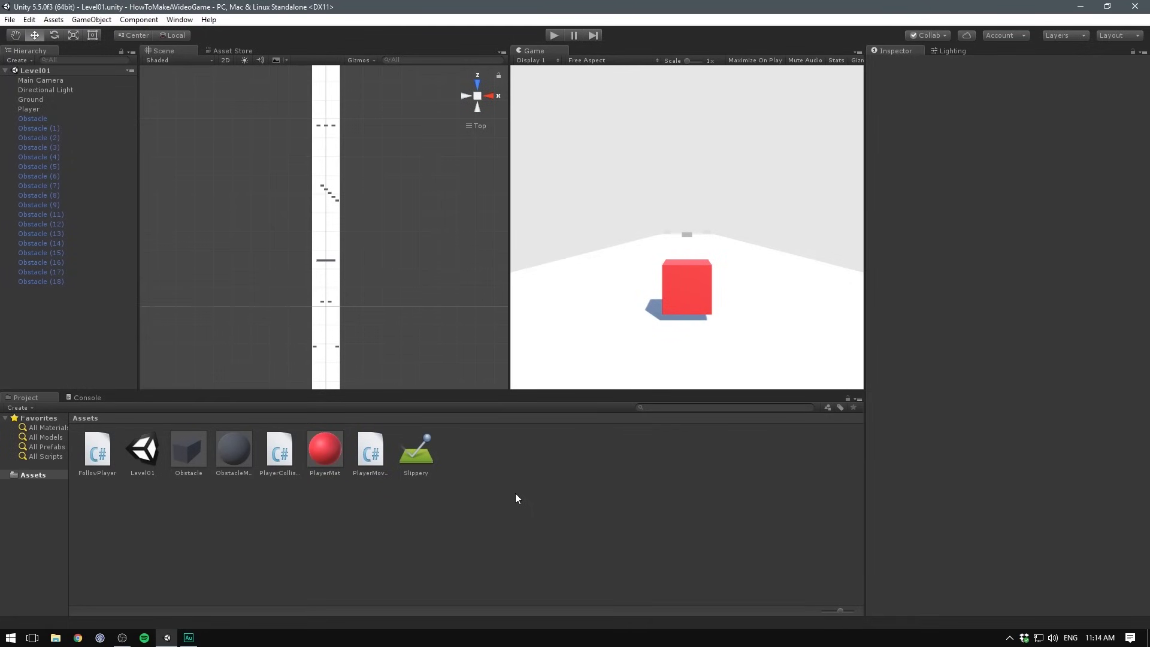
Create a Scripts folder in Assets and move the FollowPlayer, PlayerCollision and PlayerMovement scripts into it
{"action": "right_click", "coordinate": [243, 514]}
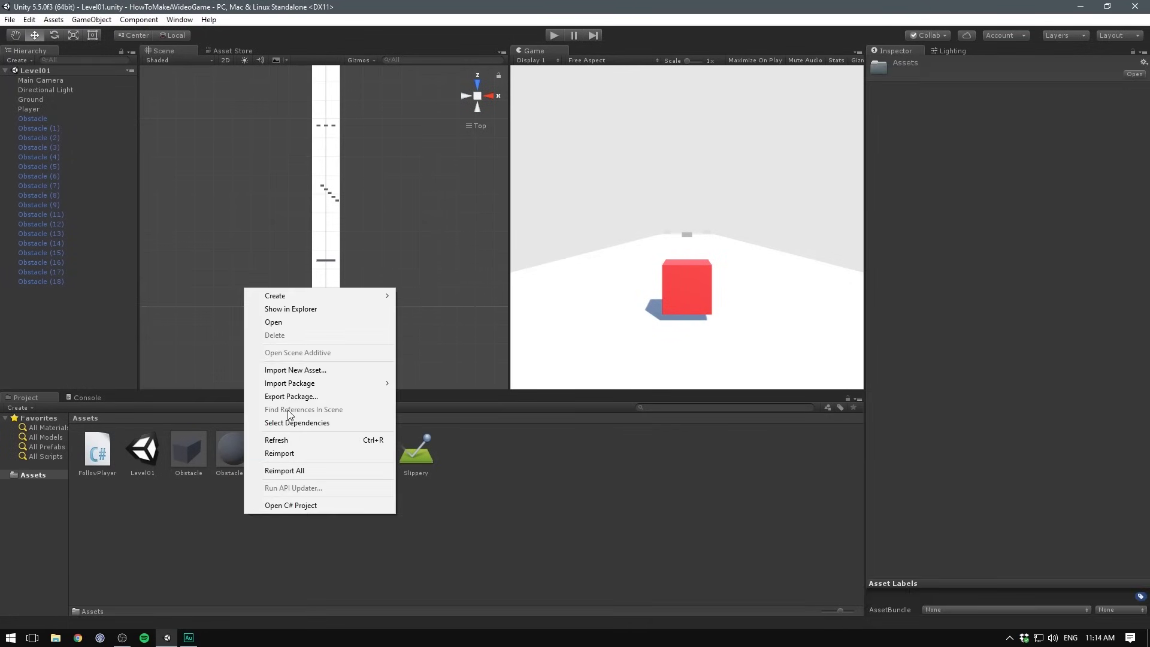
{"action": "mouse_move", "coordinate": [329, 294]}
{"action": "left_click", "coordinate": [451, 296]}
{"action": "type", "text": "Scripts"}
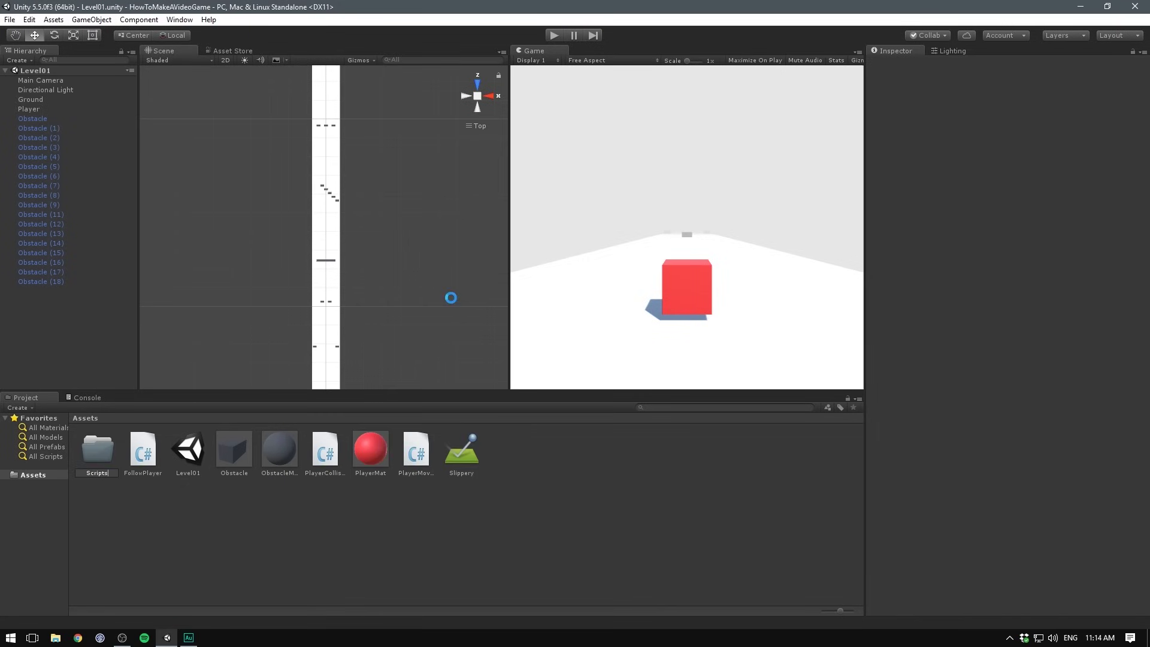
{"action": "key", "text": "Return"}
{"action": "left_click", "coordinate": [142, 449]}
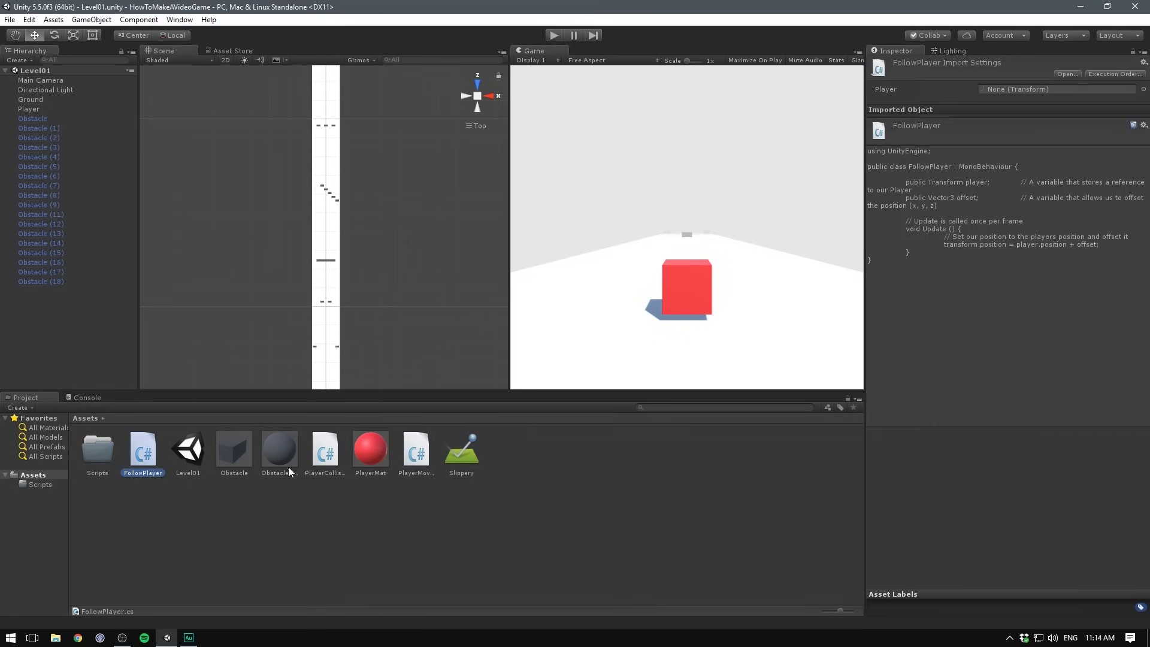
{"action": "left_click", "coordinate": [325, 453], "text": "ctrl"}
{"action": "left_click", "coordinate": [418, 456], "text": "ctrl"}
{"action": "left_click_drag", "start_coordinate": [418, 458], "coordinate": [96, 452]}
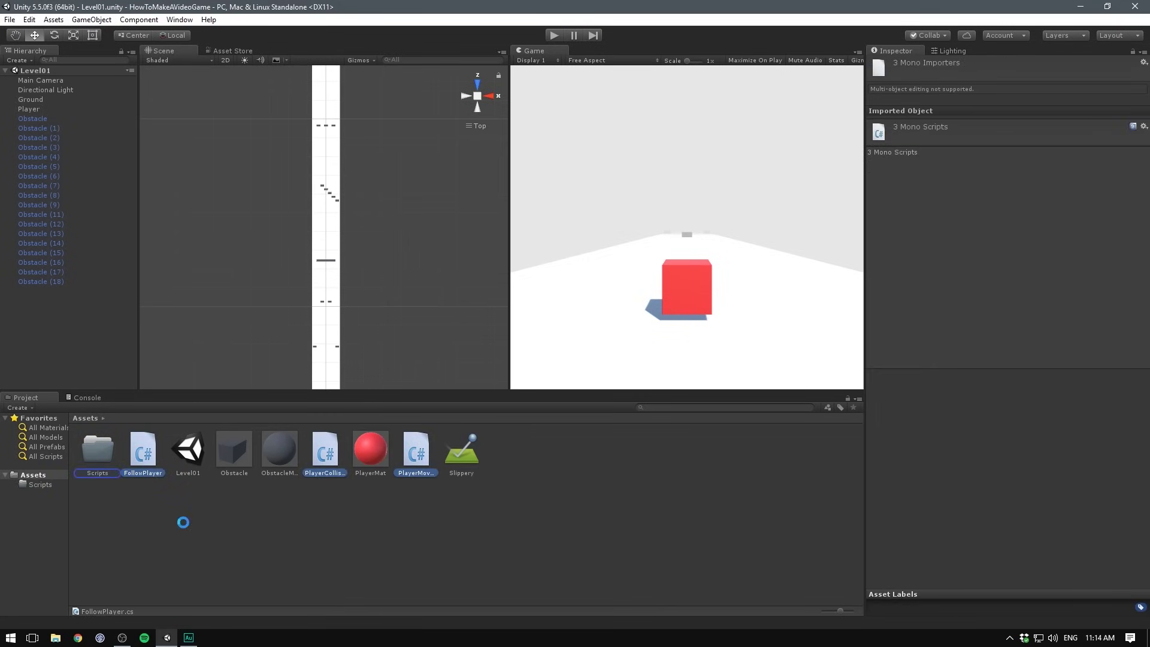
Create a Materials folder in Assets and move ObstacleMat and PlayerMat into it
{"action": "right_click", "coordinate": [200, 533]}
{"action": "mouse_move", "coordinate": [341, 316]}
{"action": "left_click", "coordinate": [403, 318]}
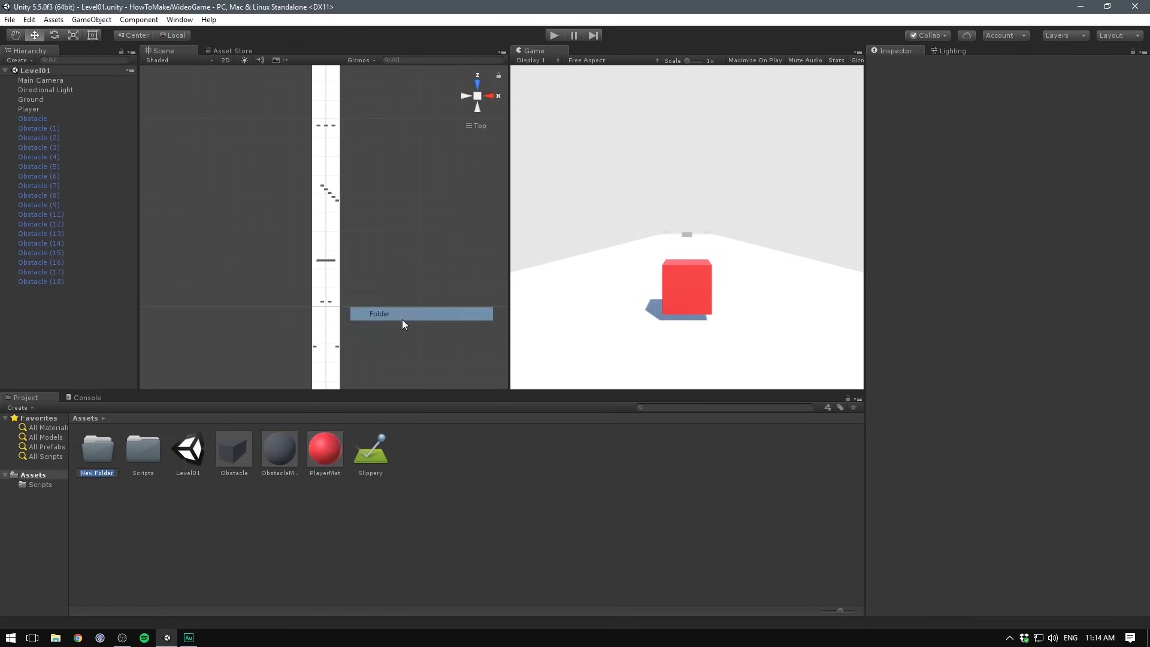
{"action": "type", "text": "Materials"}
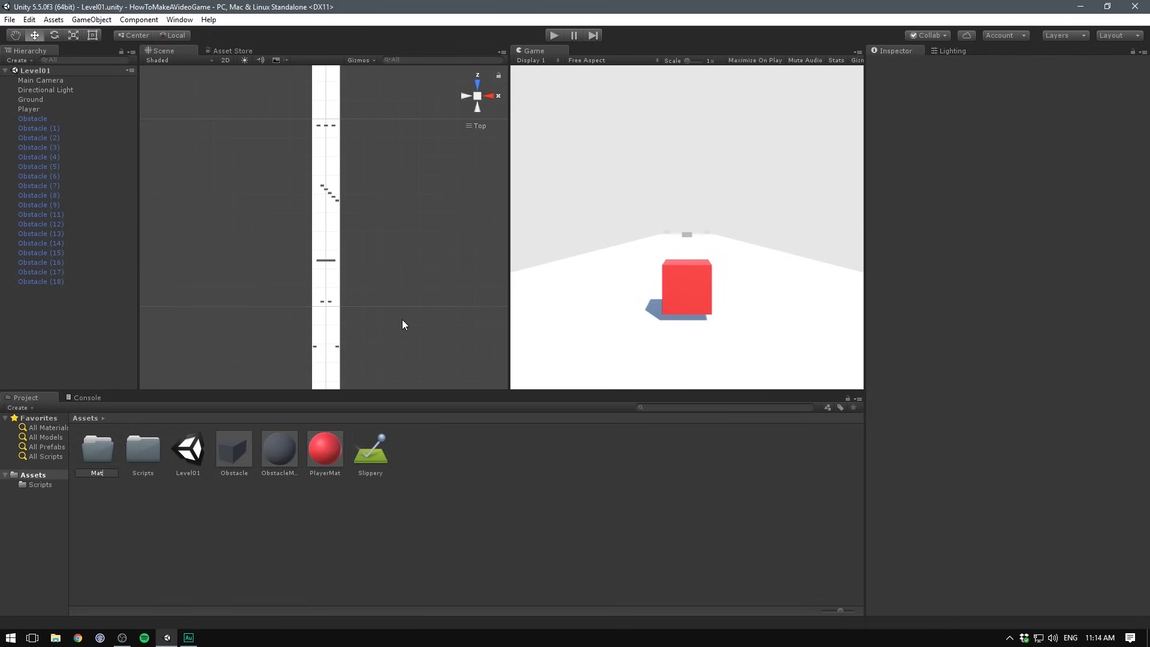
{"action": "key", "text": "Return"}
{"action": "left_click", "coordinate": [287, 443]}
{"action": "left_click", "coordinate": [333, 453], "text": "ctrl"}
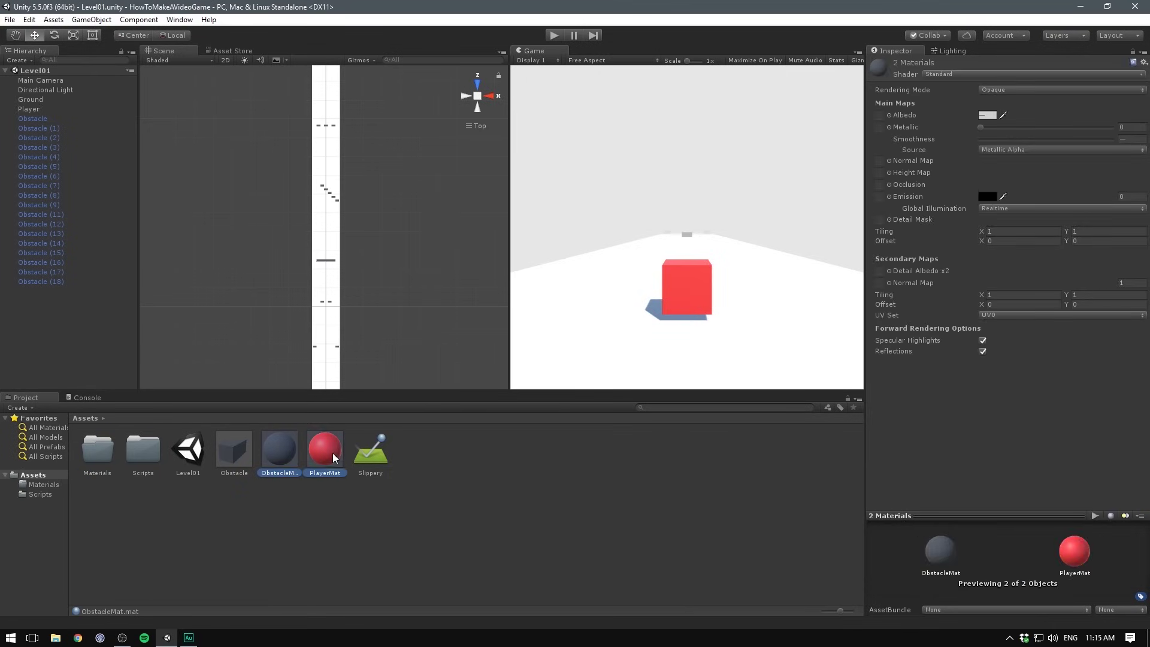
{"action": "left_click_drag", "start_coordinate": [192, 484], "coordinate": [103, 454]}
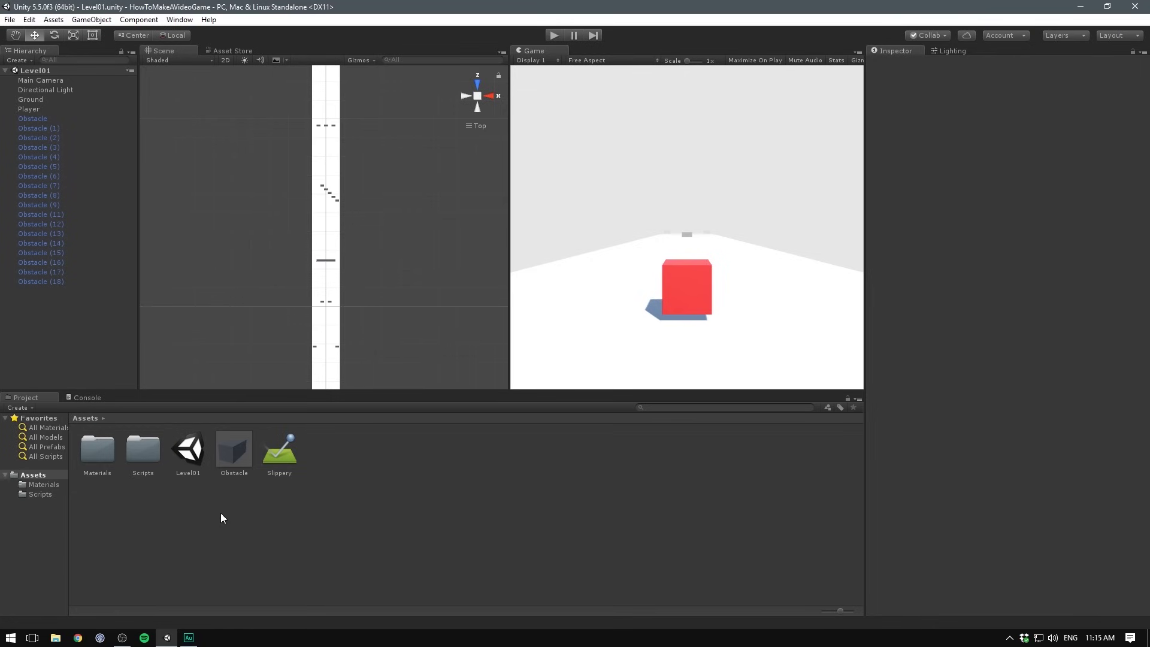
{"action": "left_click", "coordinate": [237, 446]}
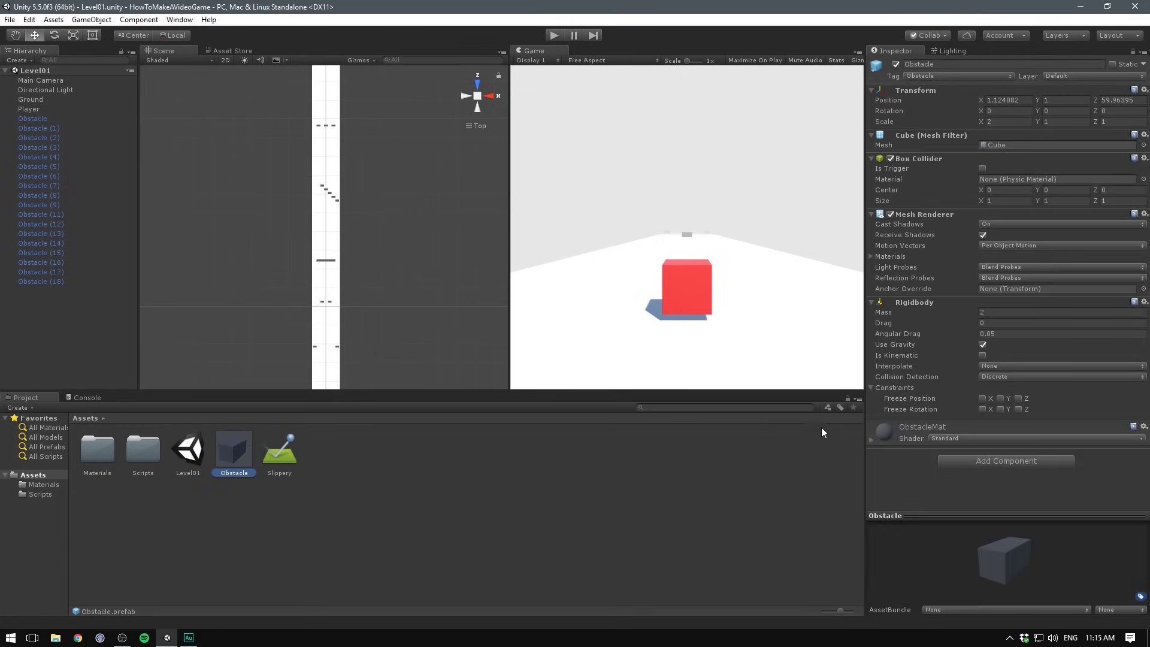
{"action": "left_click", "coordinate": [997, 378]}
{"action": "left_click", "coordinate": [969, 392]}
Set the collision detection of the Player's Rigidbody to Continuous
{"action": "left_click", "coordinate": [33, 110]}
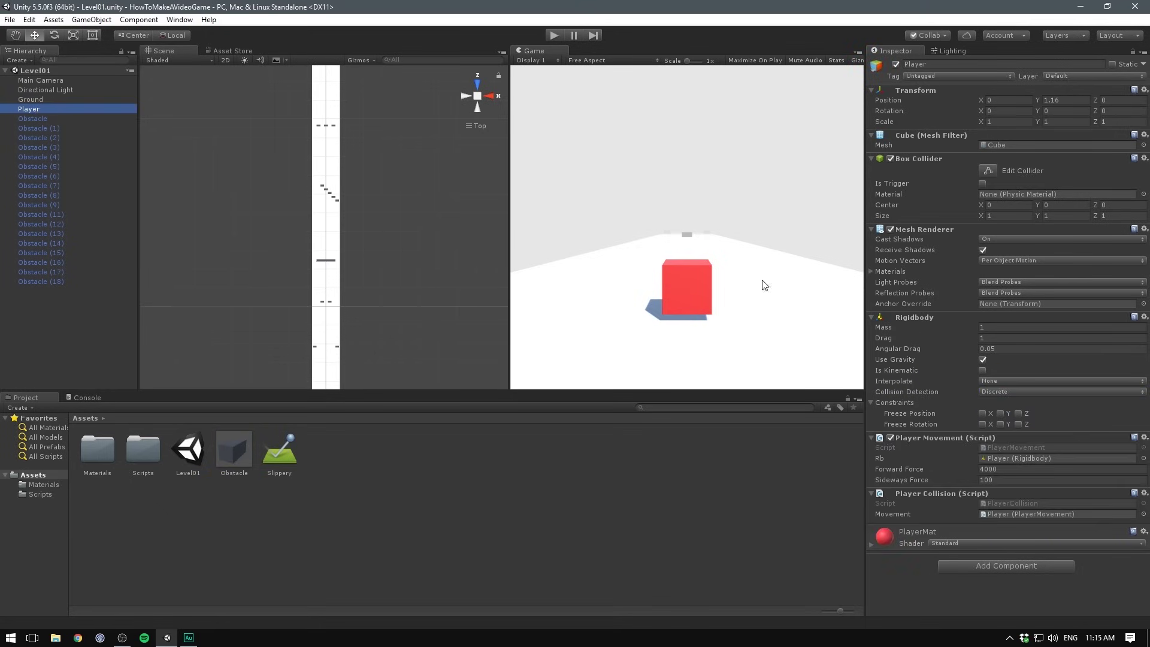
{"action": "left_click", "coordinate": [1017, 392]}
{"action": "left_click", "coordinate": [1002, 419]}
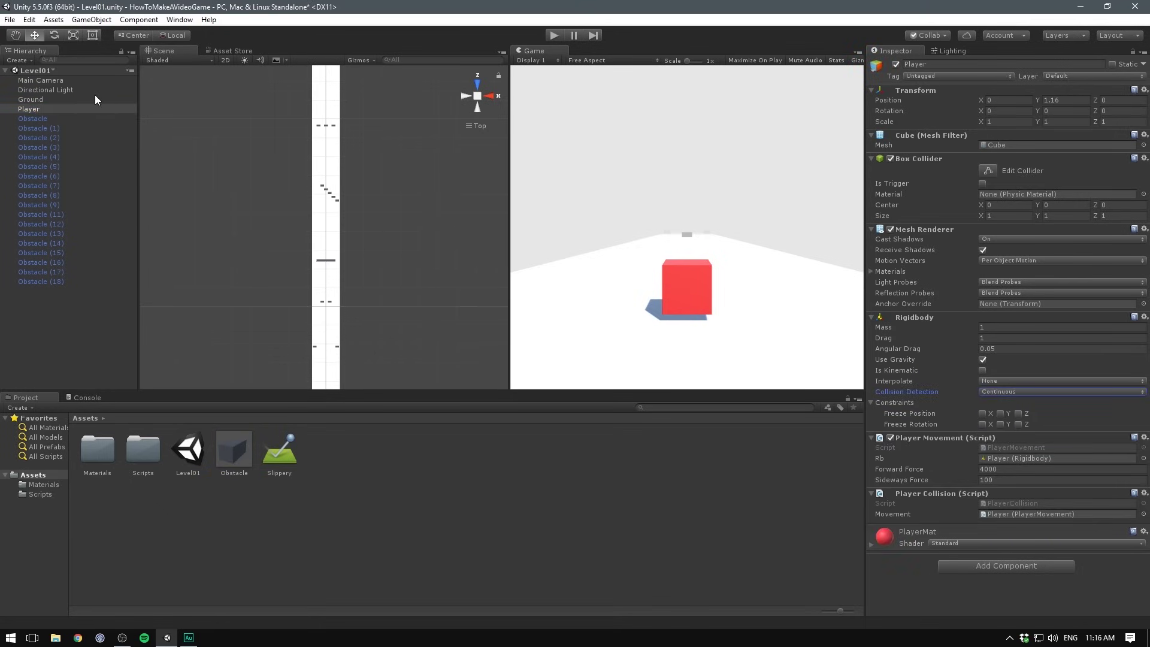
Set the Fixed Timestep in the project's time settings to 0.01
{"action": "left_click", "coordinate": [29, 19]}
{"action": "mouse_move", "coordinate": [121, 318]}
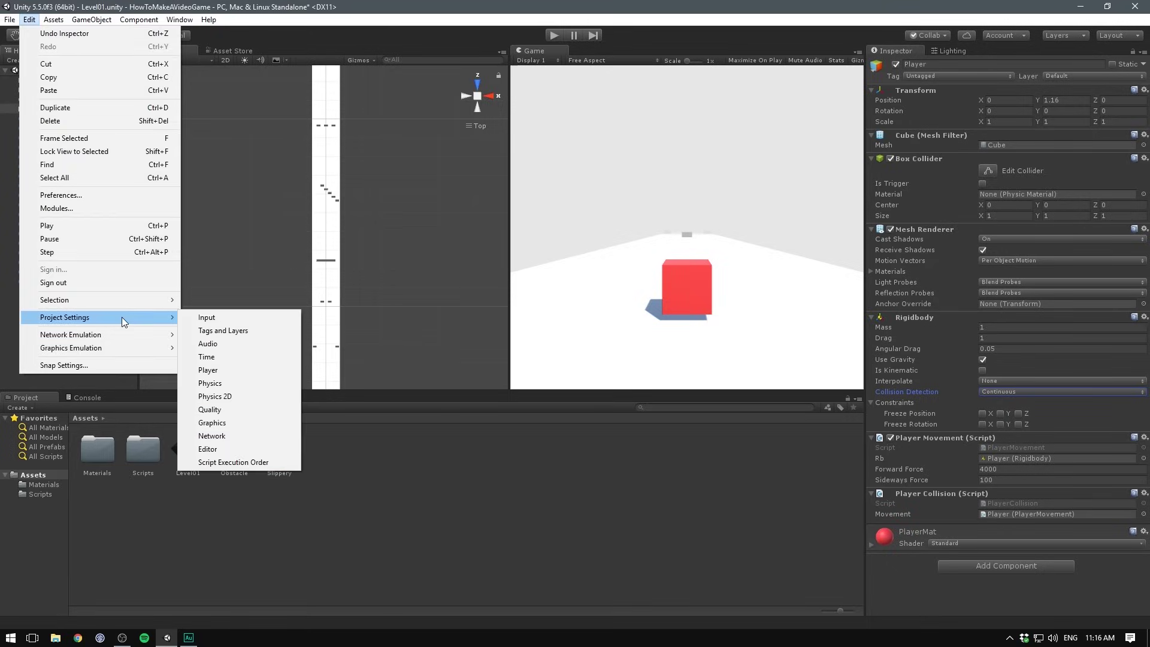
{"action": "left_click", "coordinate": [227, 357]}
{"action": "left_click", "coordinate": [1039, 90]}
{"action": "left_click", "coordinate": [1040, 90]}
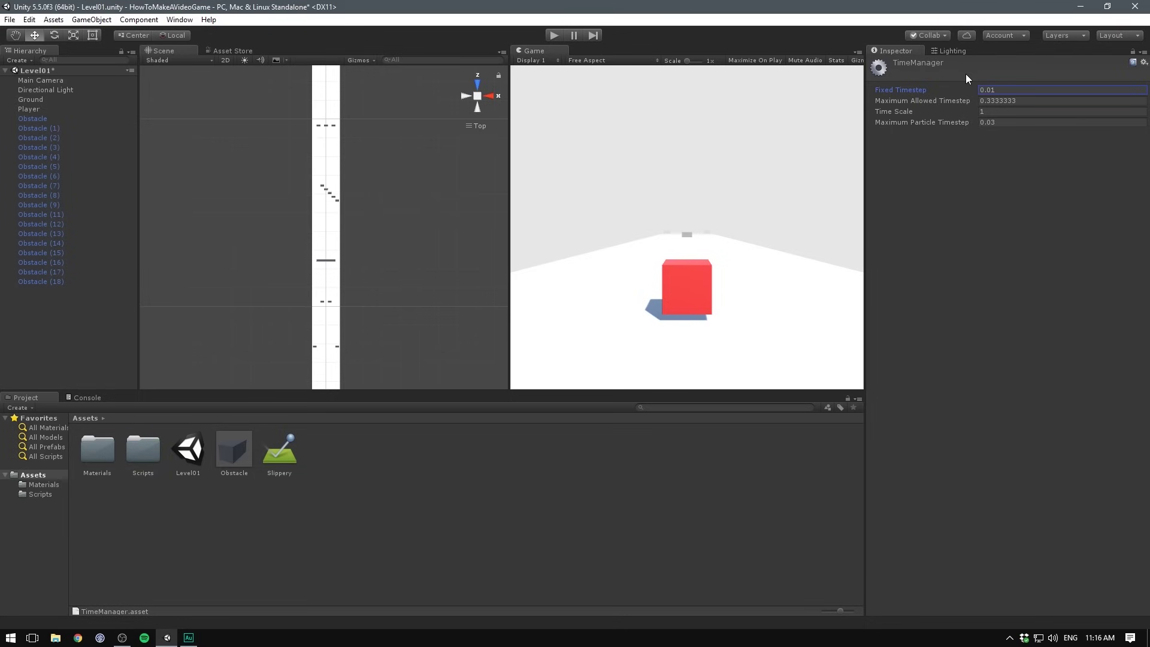
Set the Player's movement script to a Forward Force of 8000 and a Sideways Force of 120
{"action": "left_click", "coordinate": [30, 109]}
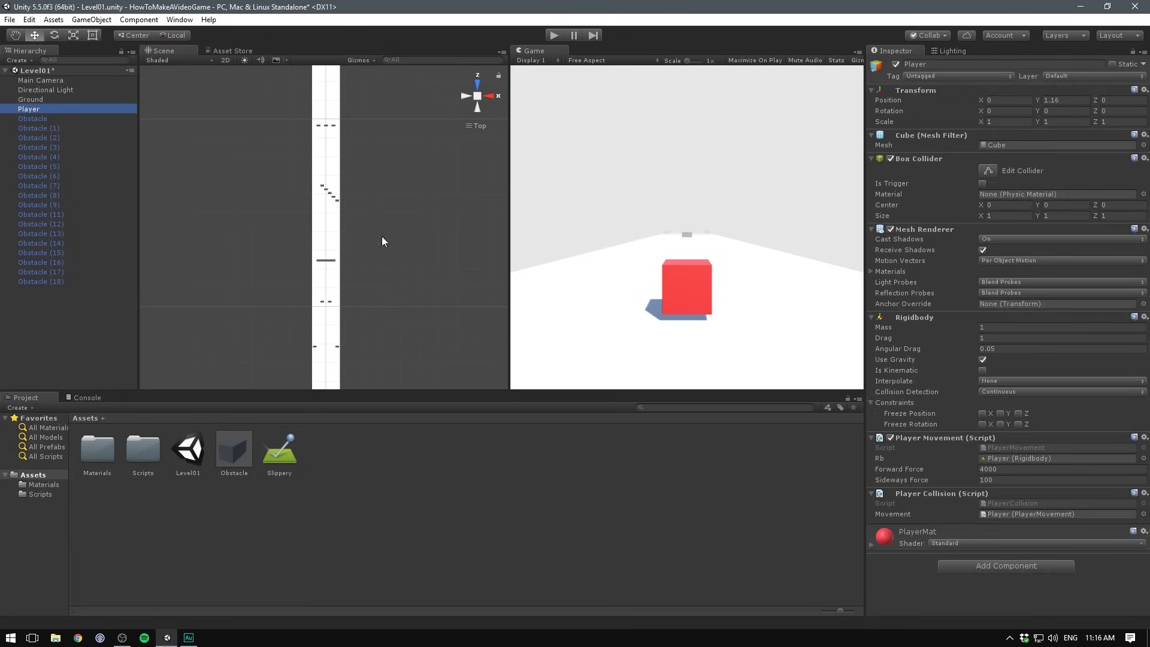
{"action": "left_click", "coordinate": [1009, 470]}
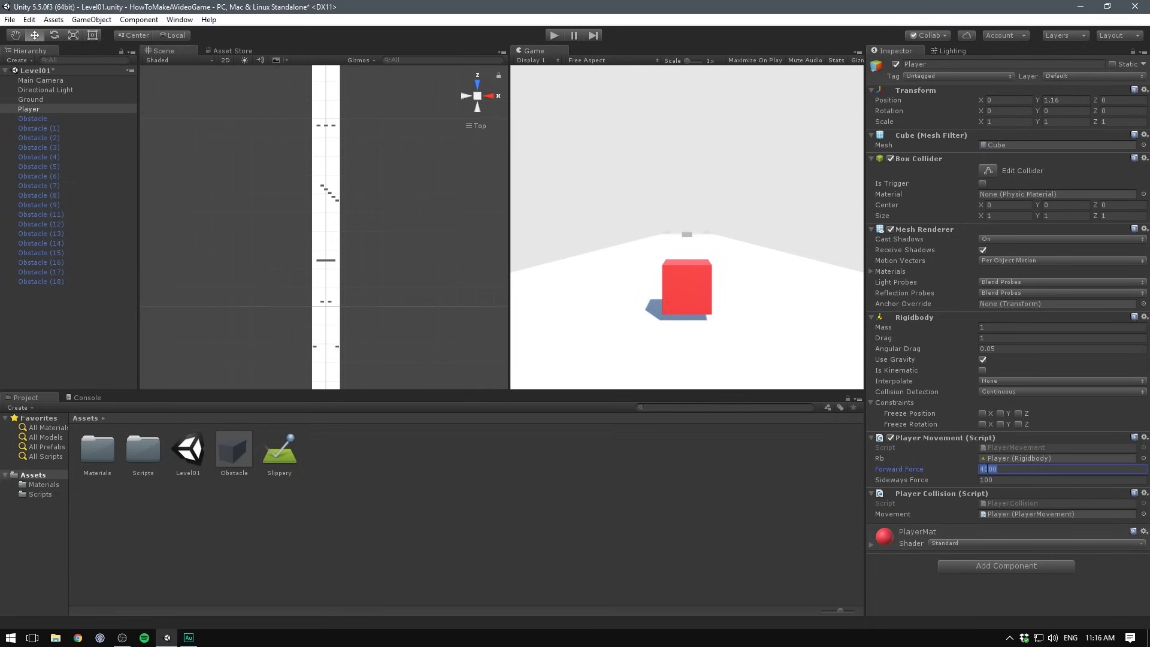
{"action": "left_click", "coordinate": [985, 469]}
{"action": "left_click", "coordinate": [989, 480]}
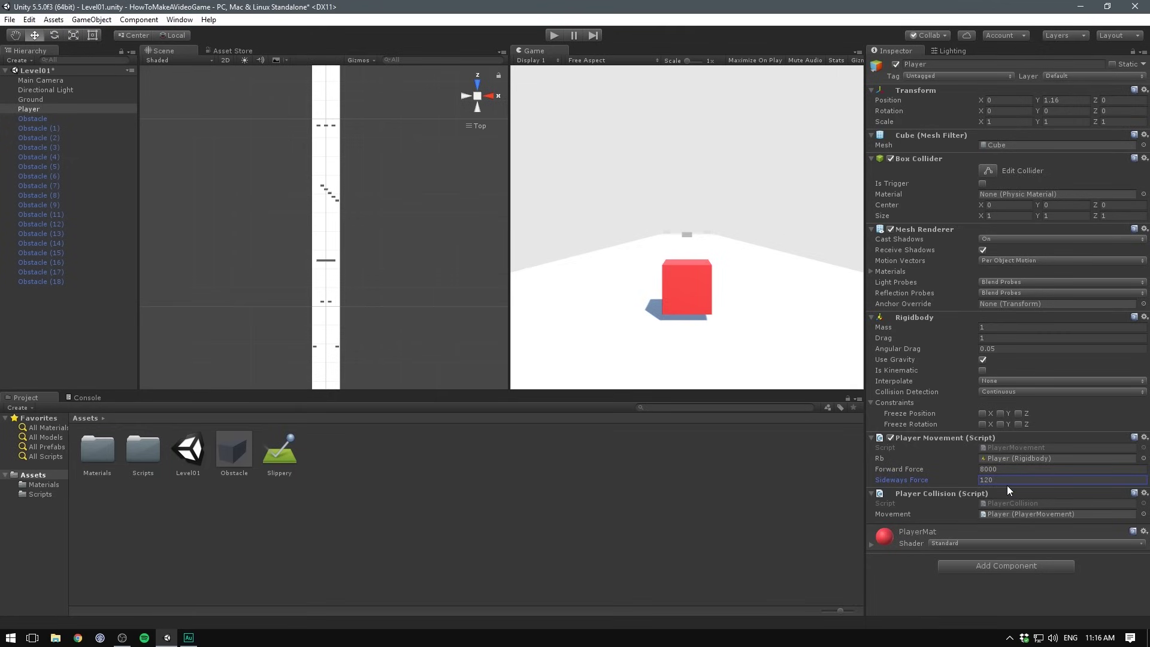
Play-test the level by steering the player cube, and stop the game
{"action": "left_click", "coordinate": [557, 35]}
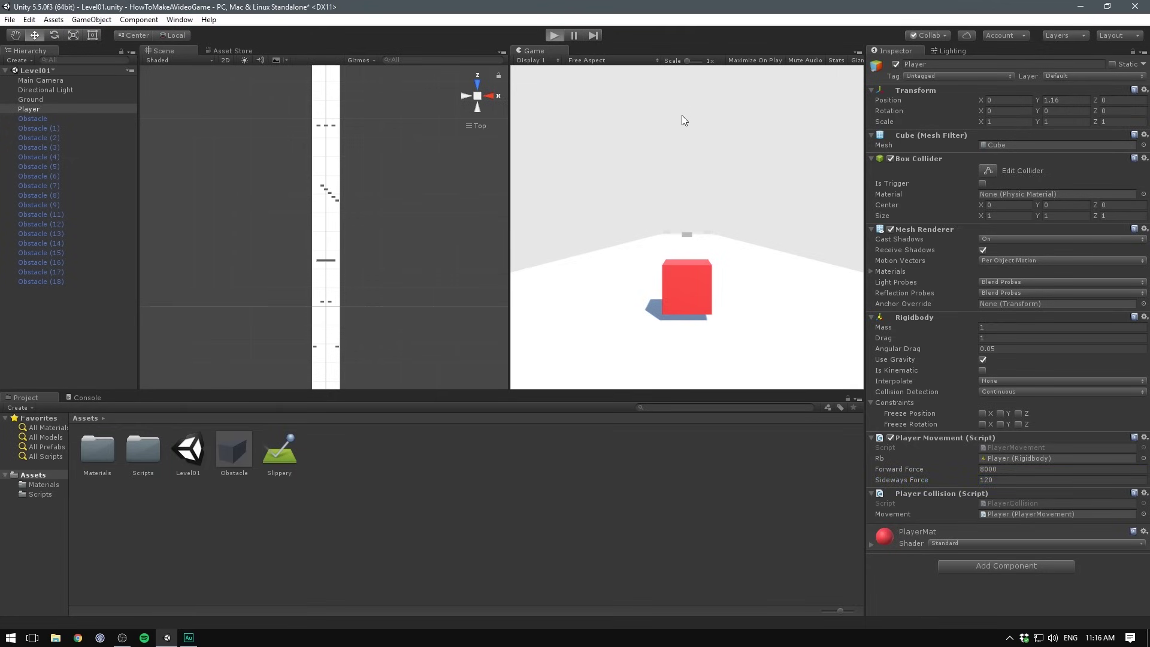
{"action": "key", "text": "d"}
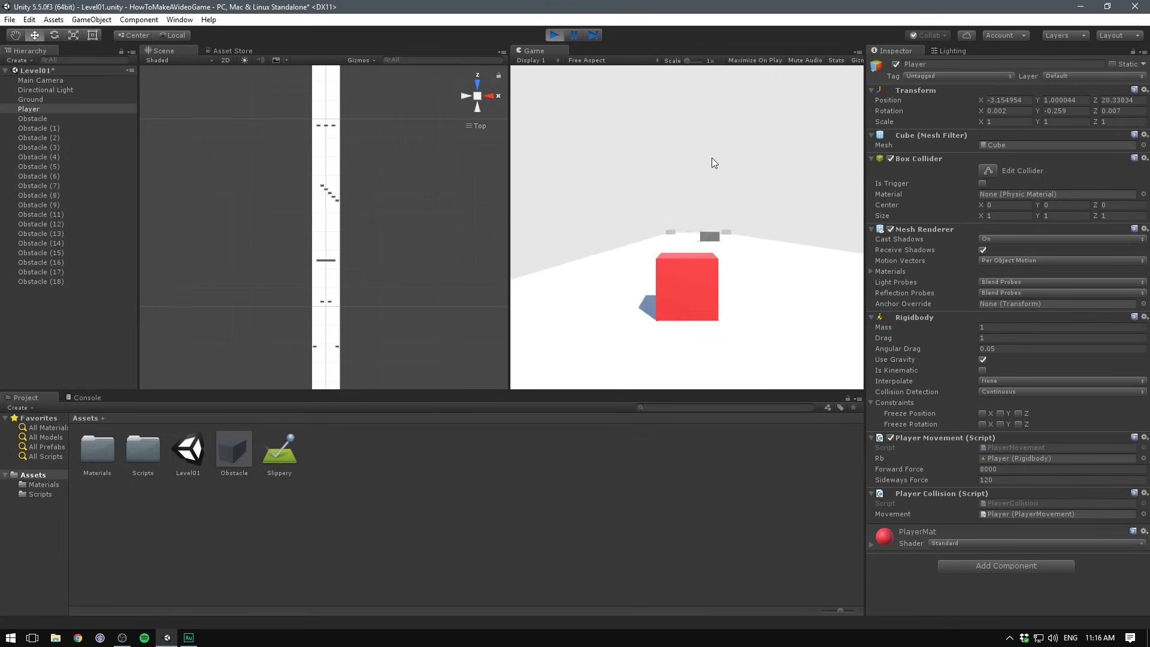
{"action": "left_click", "coordinate": [555, 36]}
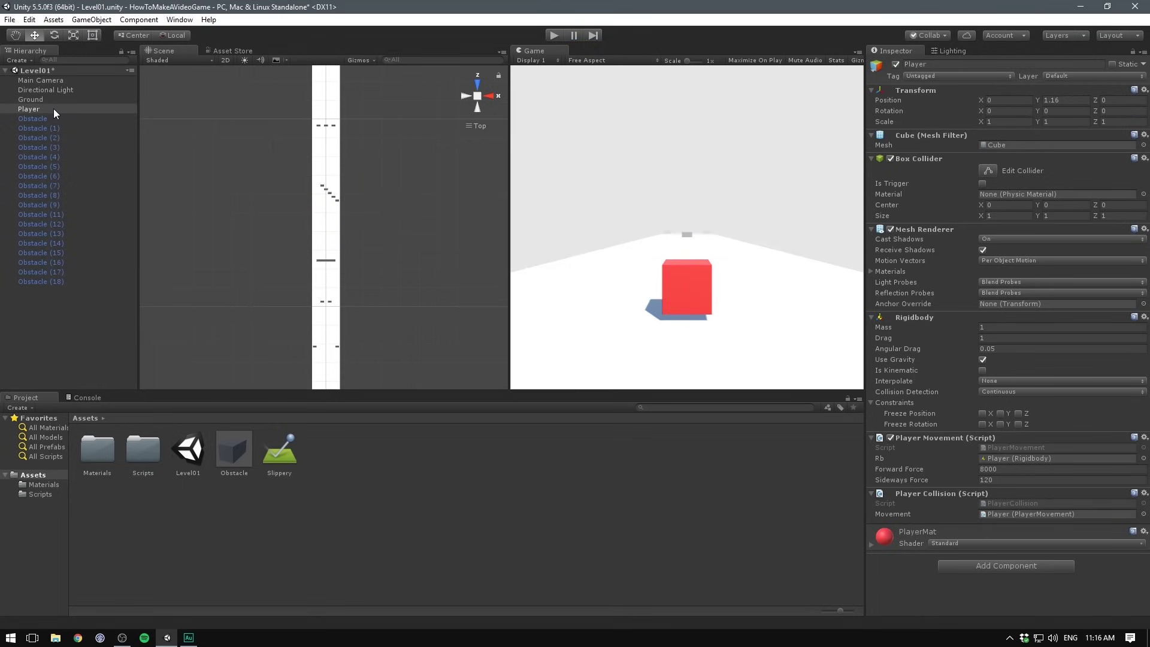
Set the Player's Y position to 1
{"action": "left_click", "coordinate": [1077, 101]}
{"action": "type", "text": "1"}
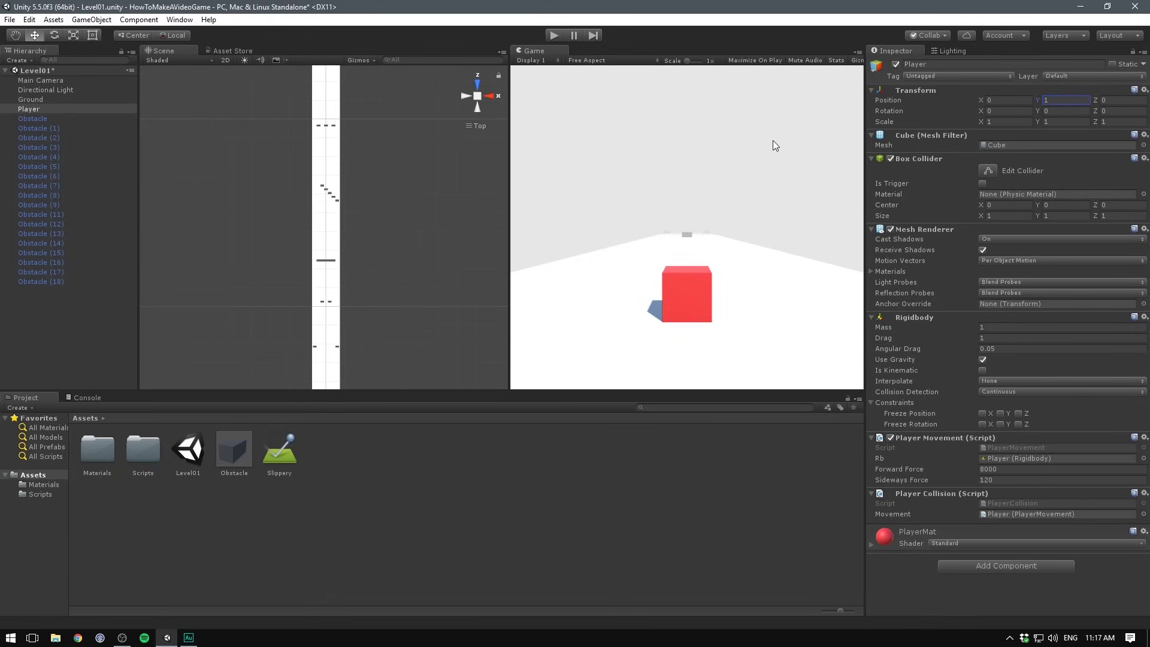
{"action": "key", "text": "Return"}
Add a UI Text object to the scene
{"action": "right_click", "coordinate": [85, 313]}
{"action": "mouse_move", "coordinate": [159, 478]}
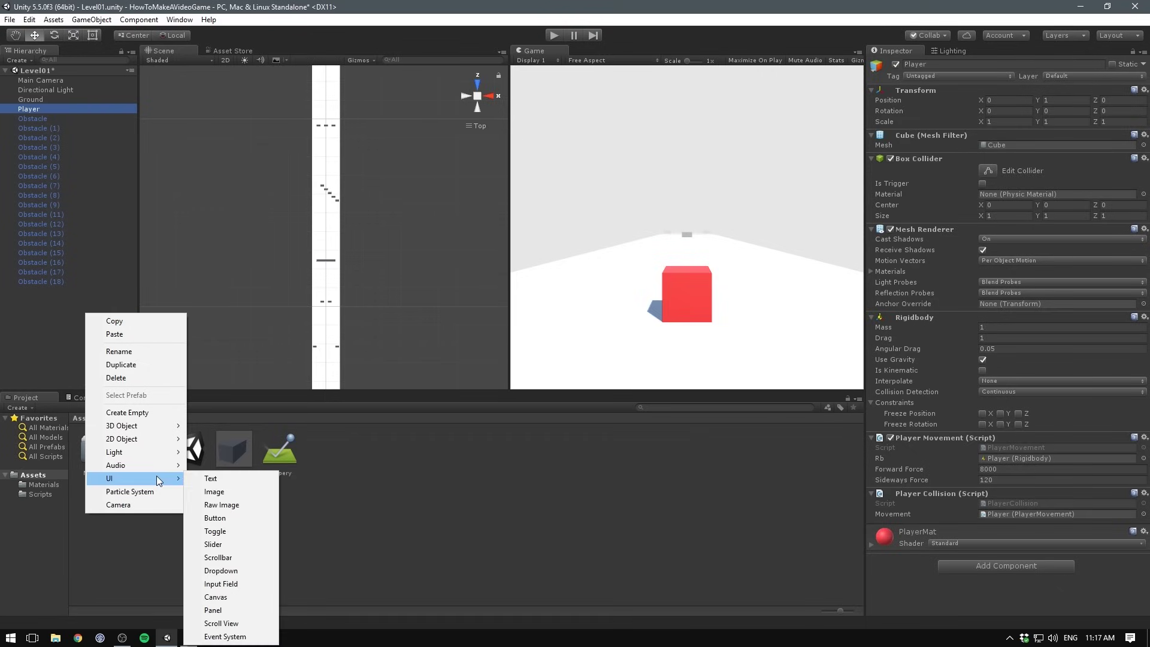
{"action": "left_click", "coordinate": [244, 478]}
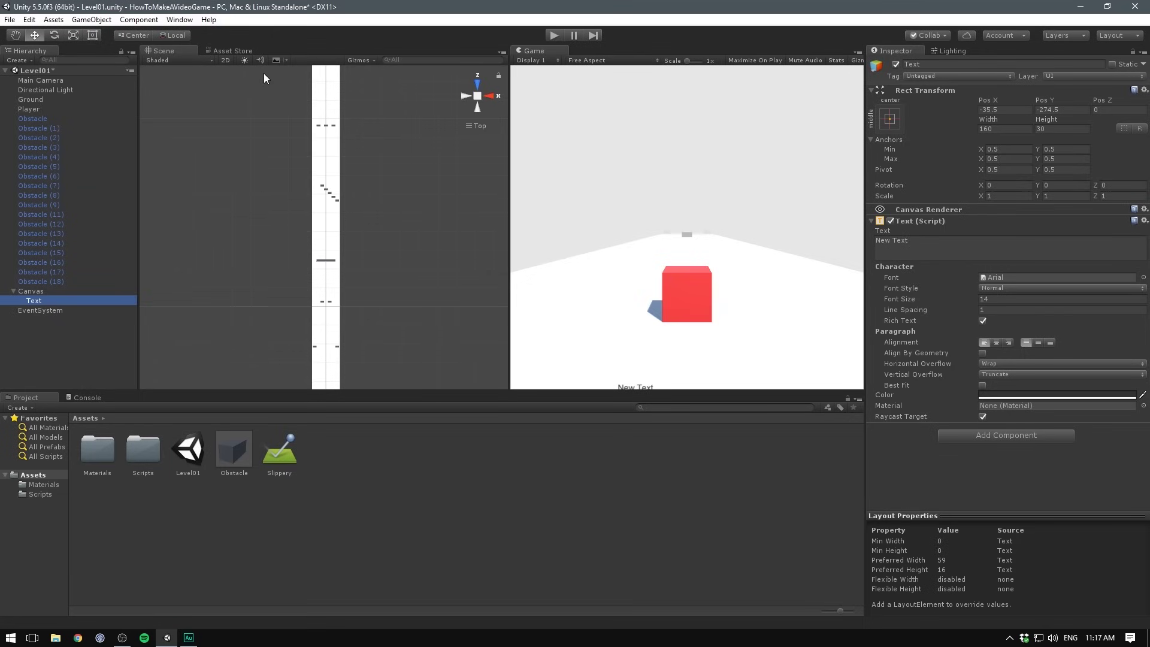
Switch the scene to 2D and move the text to the canvas's upper centre, at about X 0, Y 158
{"action": "left_click", "coordinate": [225, 59]}
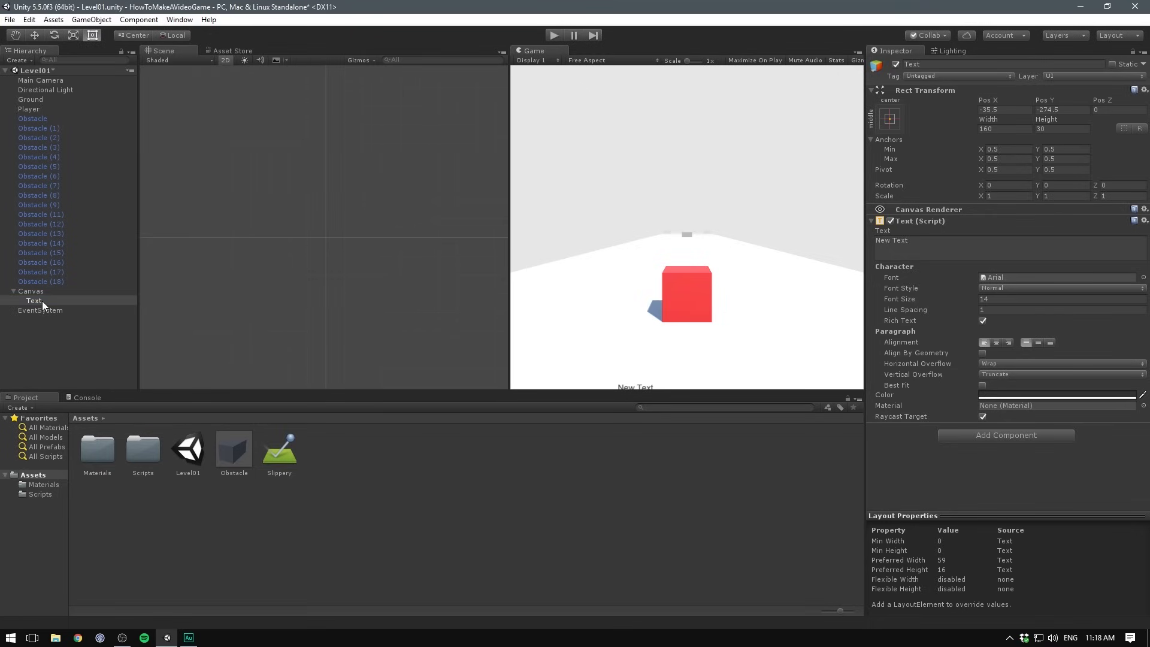
{"action": "key", "text": "f"}
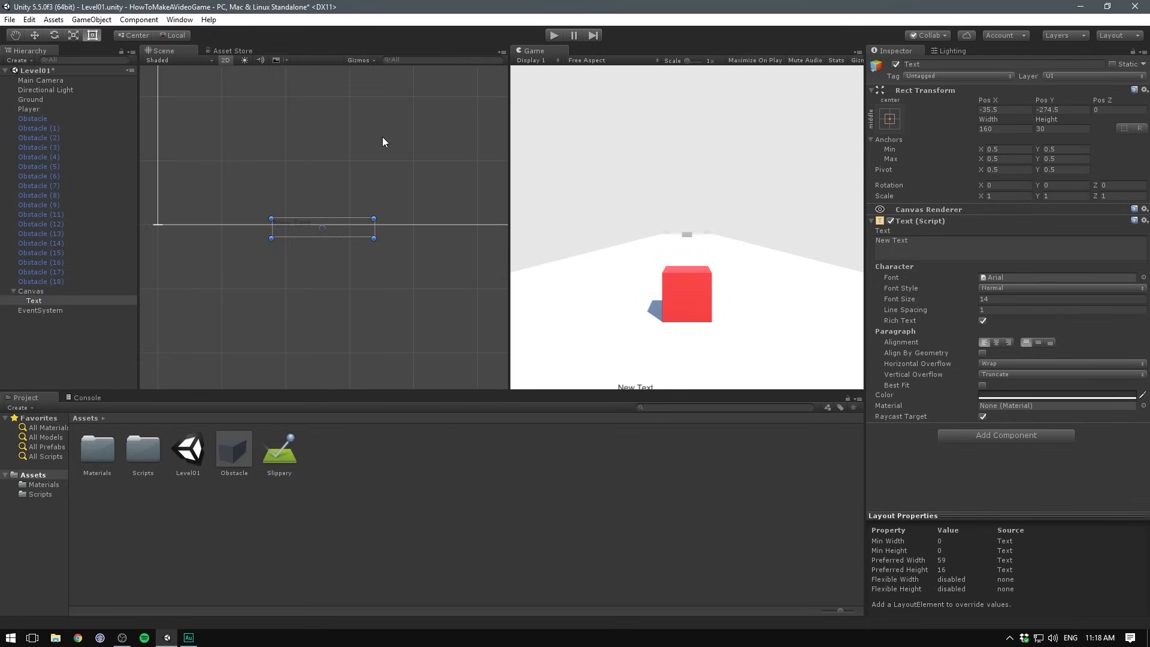
{"action": "middle_click_drag", "start_coordinate": [386, 134], "coordinate": [372, 205]}
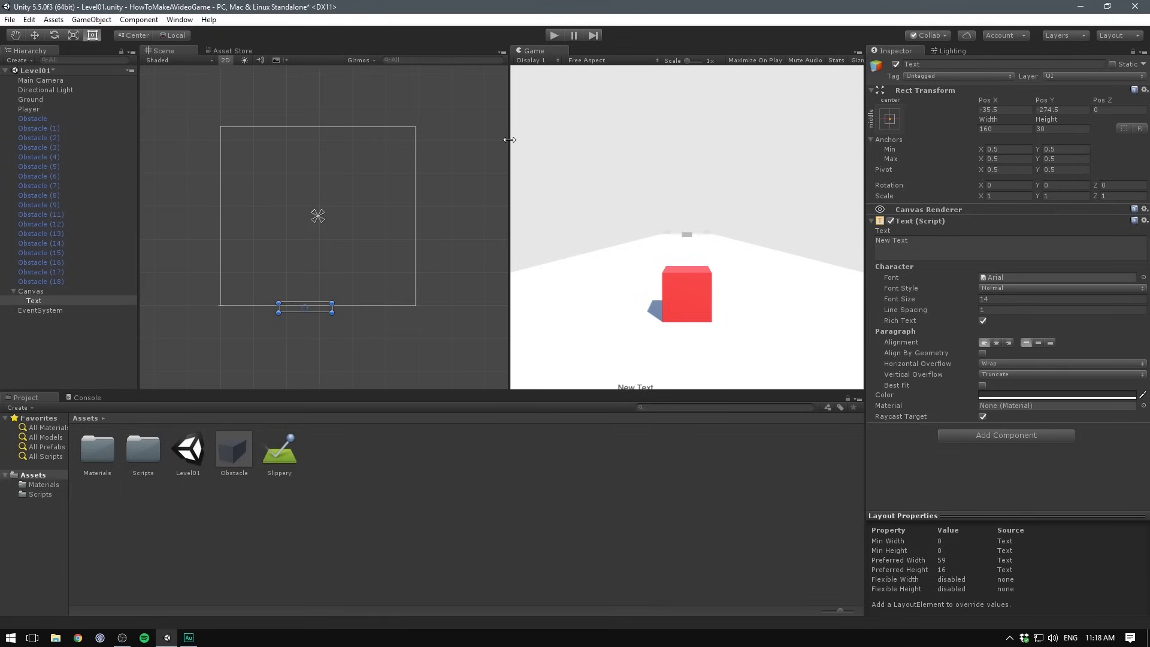
{"action": "mouse_move", "coordinate": [508, 138]}
{"action": "left_mouse_down"}
{"action": "mouse_move", "coordinate": [433, 157]}
{"action": "mouse_move", "coordinate": [516, 157]}
{"action": "left_mouse_up"}
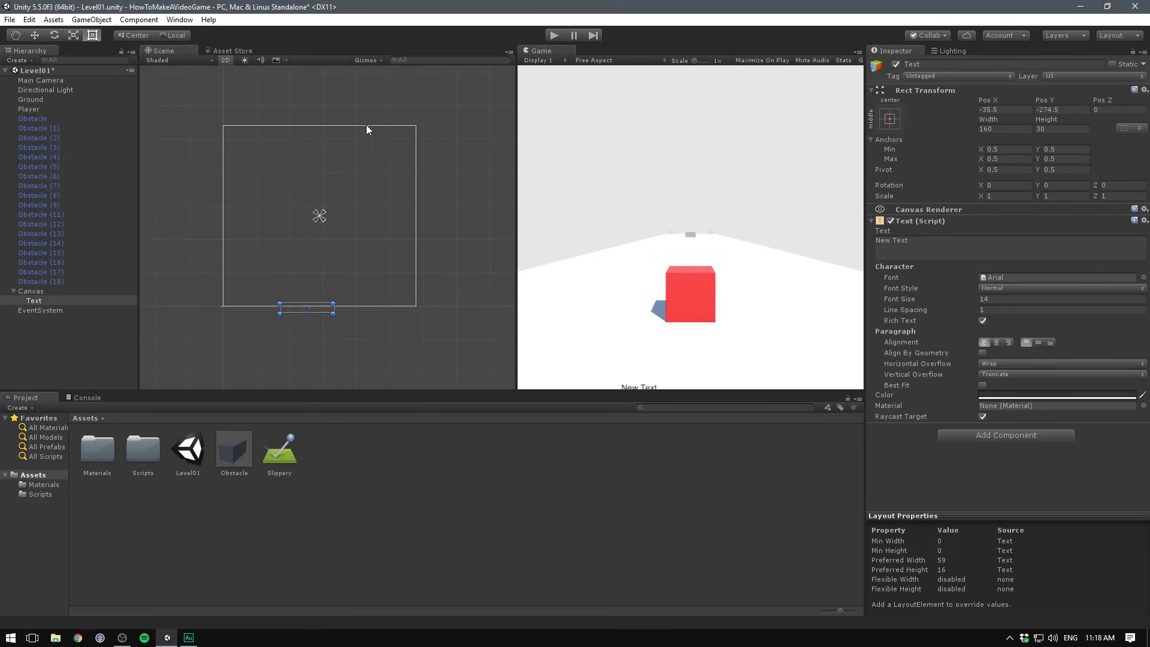
{"action": "scroll", "coordinate": [414, 222], "scroll_direction": "up", "scroll_amount": 2}
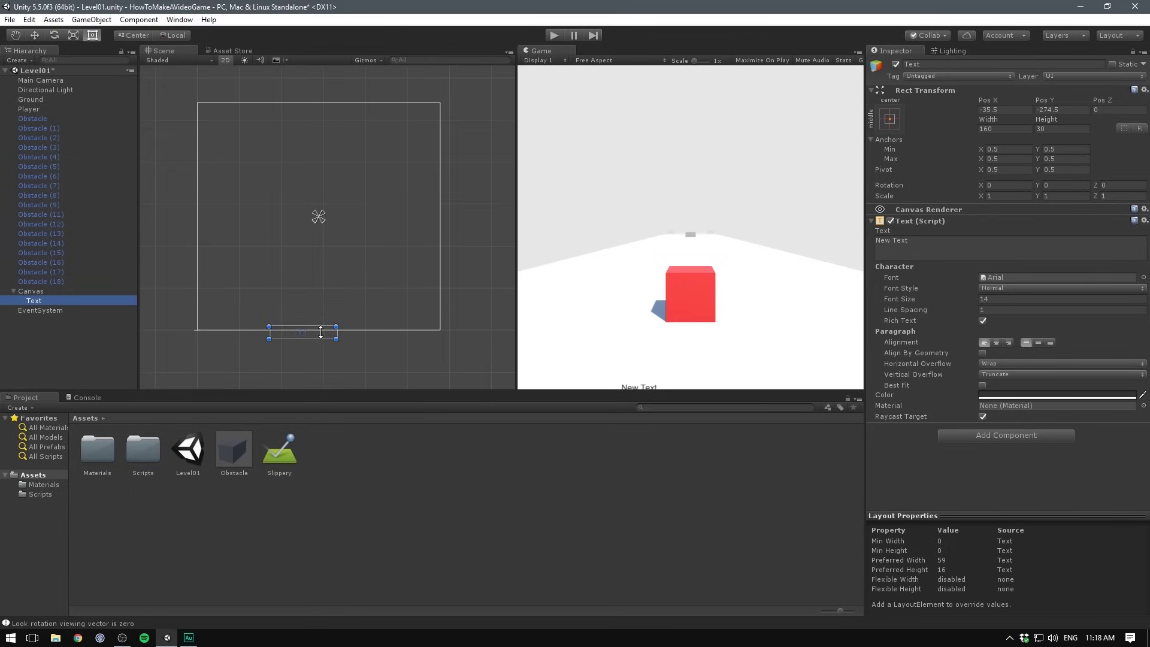
{"action": "left_click_drag", "start_coordinate": [321, 329], "coordinate": [336, 149]}
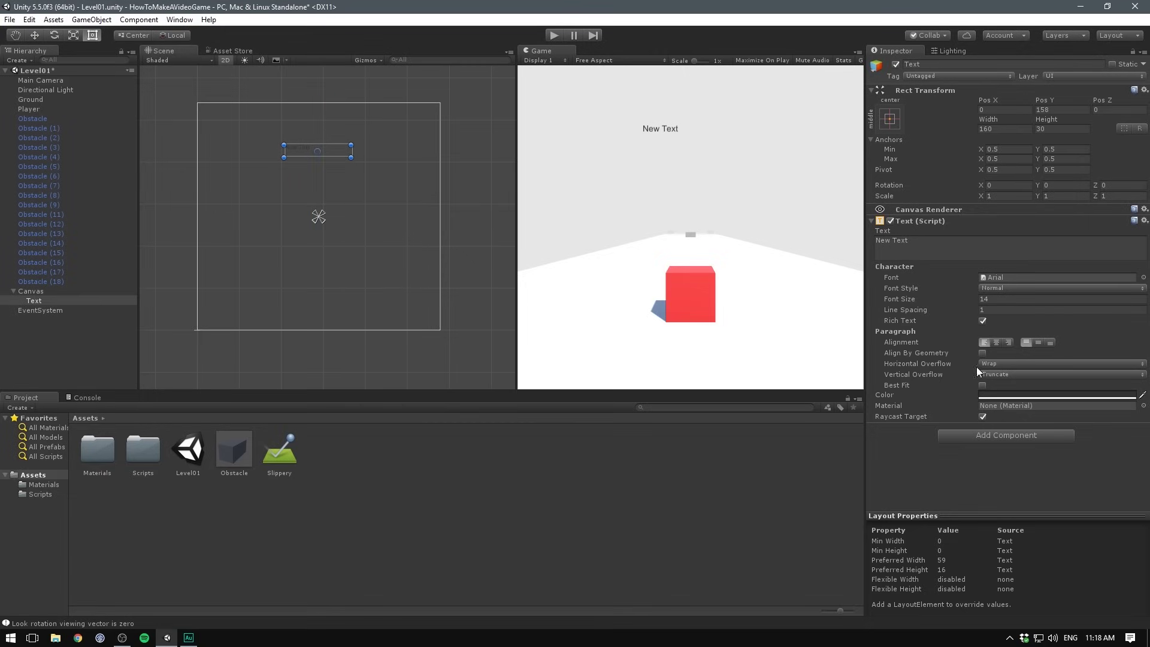
Centre the text horizontally and vertically and enlarge its box to about 191 by 87
{"action": "left_click", "coordinate": [997, 343]}
{"action": "left_click", "coordinate": [1039, 342]}
{"action": "mouse_move", "coordinate": [351, 158]}
{"action": "left_mouse_down"}
{"action": "mouse_move", "coordinate": [368, 188]}
{"action": "mouse_move", "coordinate": [351, 179]}
{"action": "mouse_move", "coordinate": [357, 170]}
{"action": "left_mouse_up"}
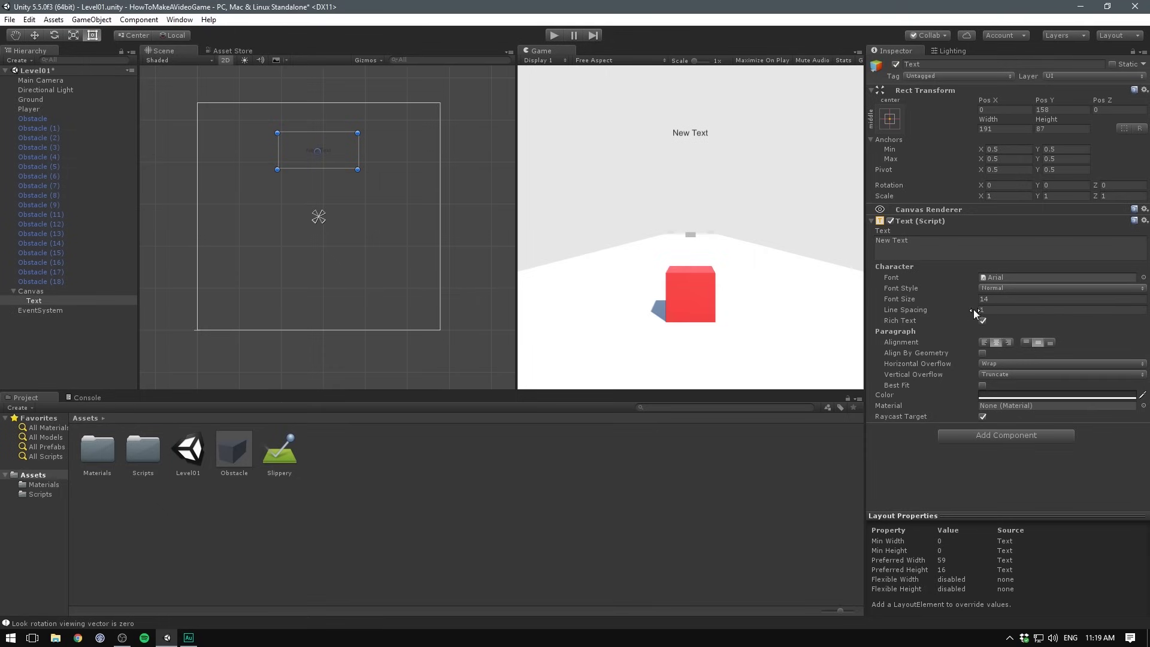
Increase the text's font size to 38 and enlarge its box to about 346 by 124
{"action": "left_click_drag", "start_coordinate": [905, 301], "coordinate": [918, 299]}
{"action": "left_click_drag", "start_coordinate": [358, 170], "coordinate": [391, 177]}
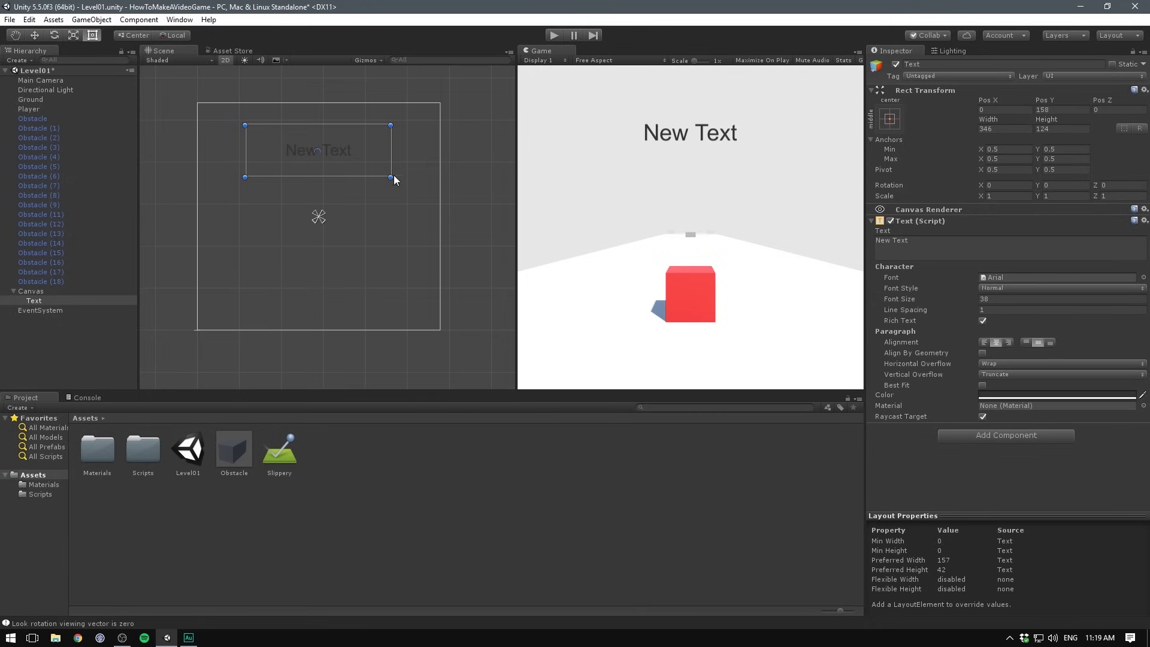
Set the text's horizontal overflow to Overflow, try it with filler letters, and replace the content with 250
{"action": "left_click", "coordinate": [1005, 365]}
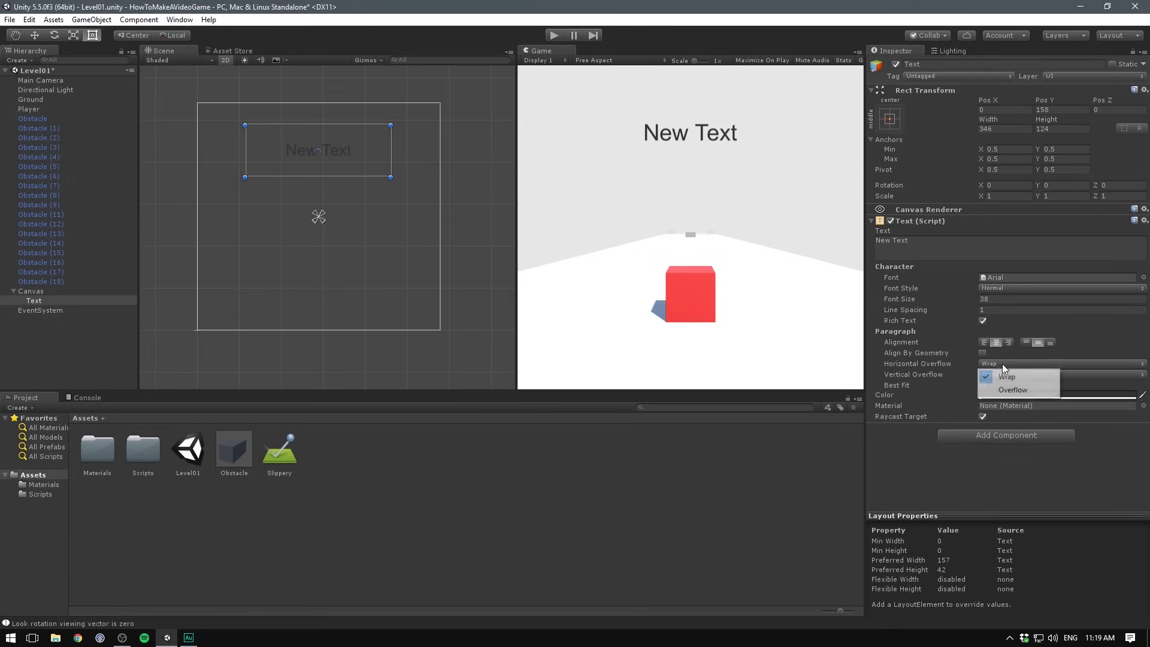
{"action": "left_click", "coordinate": [1012, 390]}
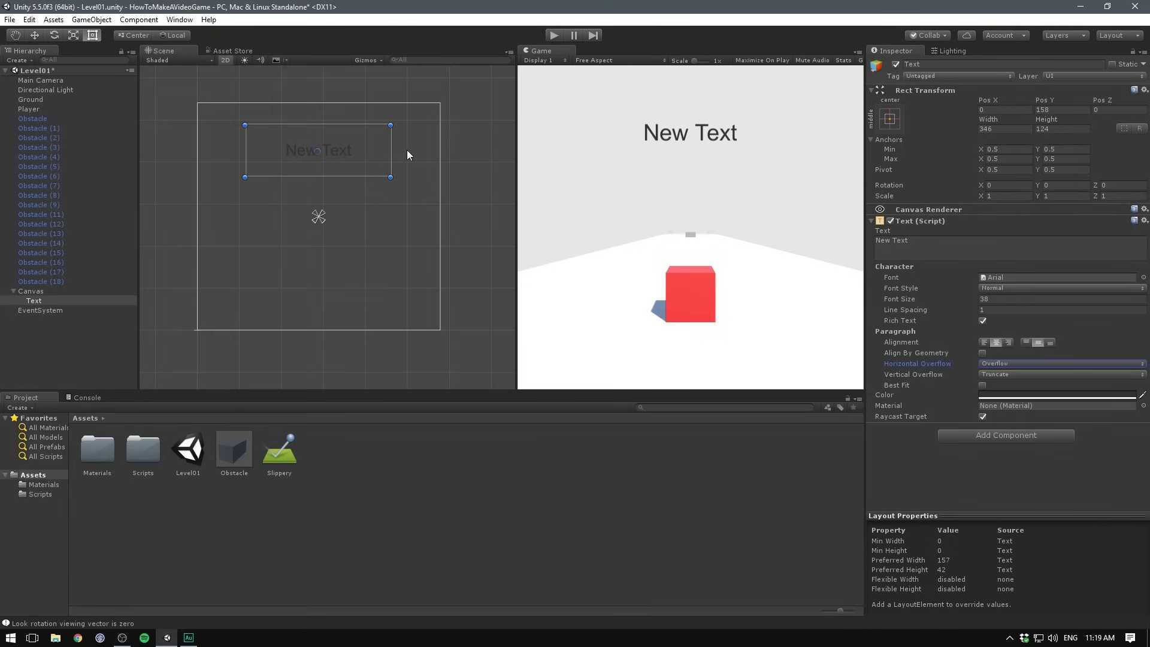
{"action": "left_click", "coordinate": [970, 251]}
{"action": "type", "text": "adf"}
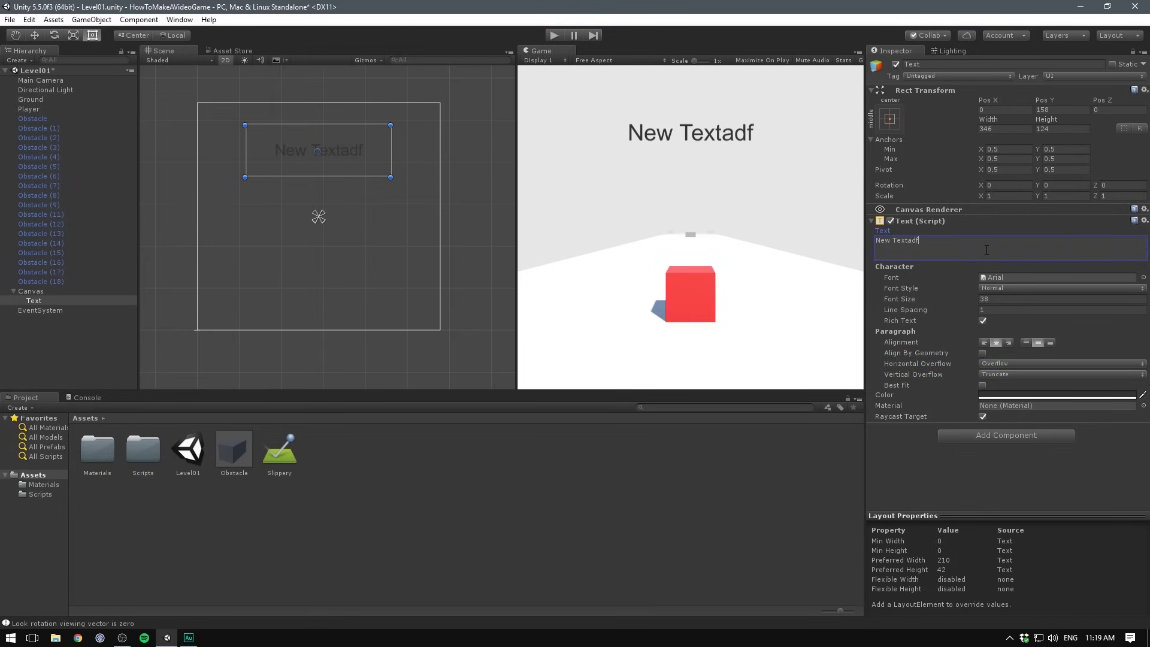
{"action": "type", "text": "asdfadfasdfasdf"}
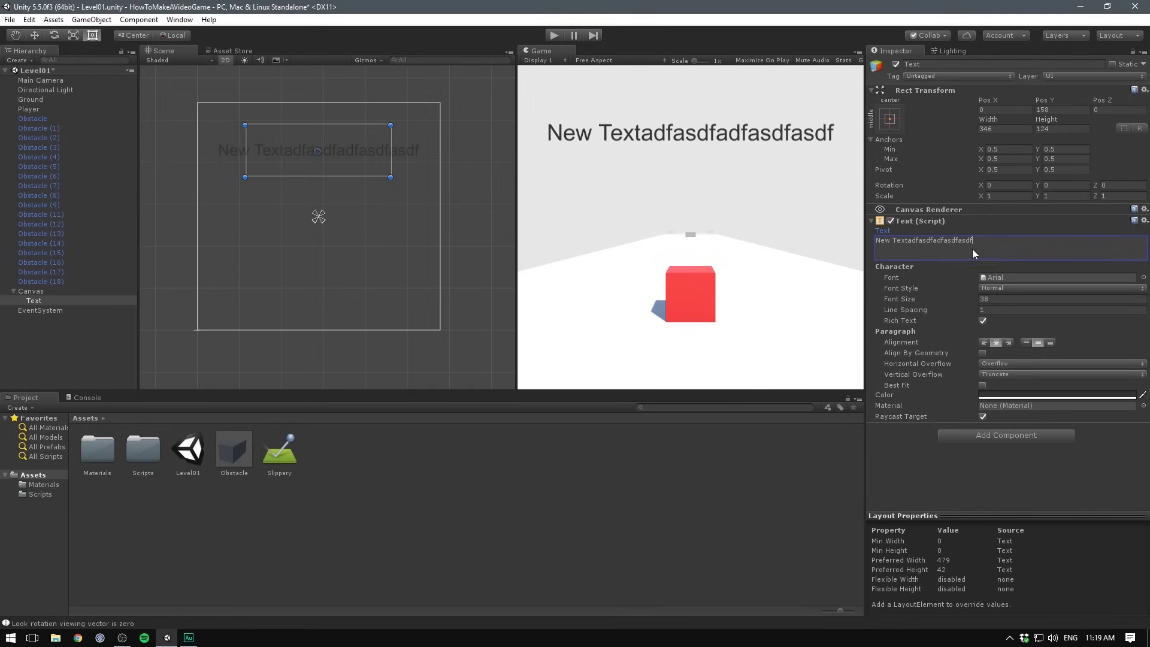
{"action": "key", "text": "ctrl+a"}
{"action": "type", "text": "250"}
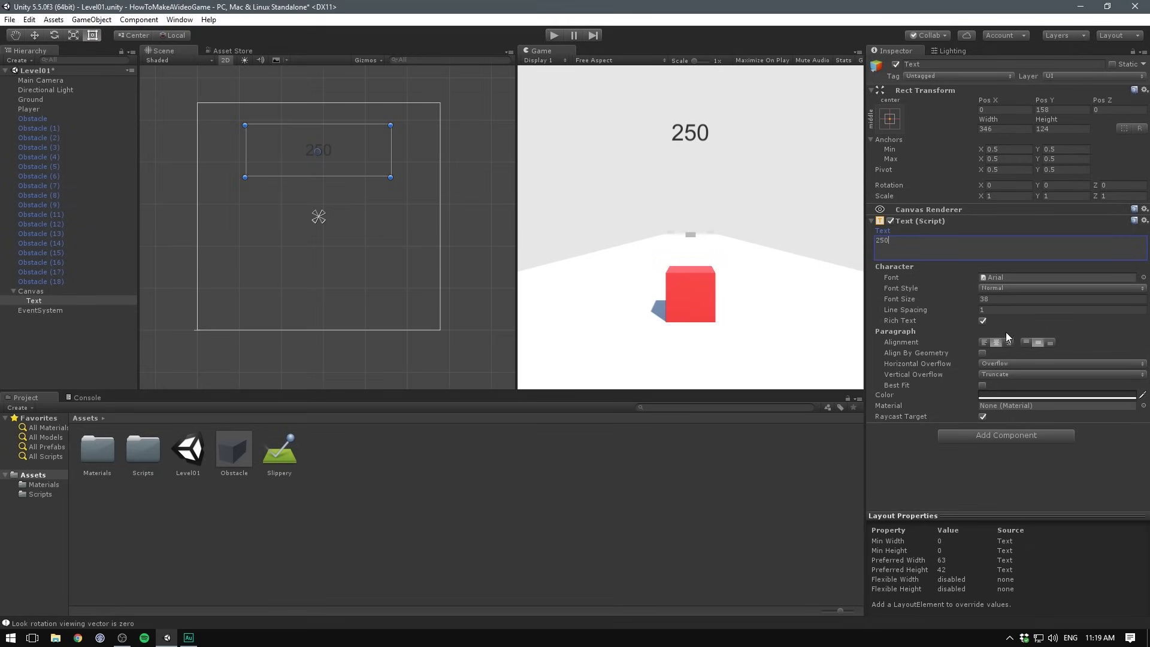
Raise the text's font size to 69 and preview it in the maximized game view
{"action": "left_click_drag", "start_coordinate": [912, 300], "coordinate": [933, 297]}
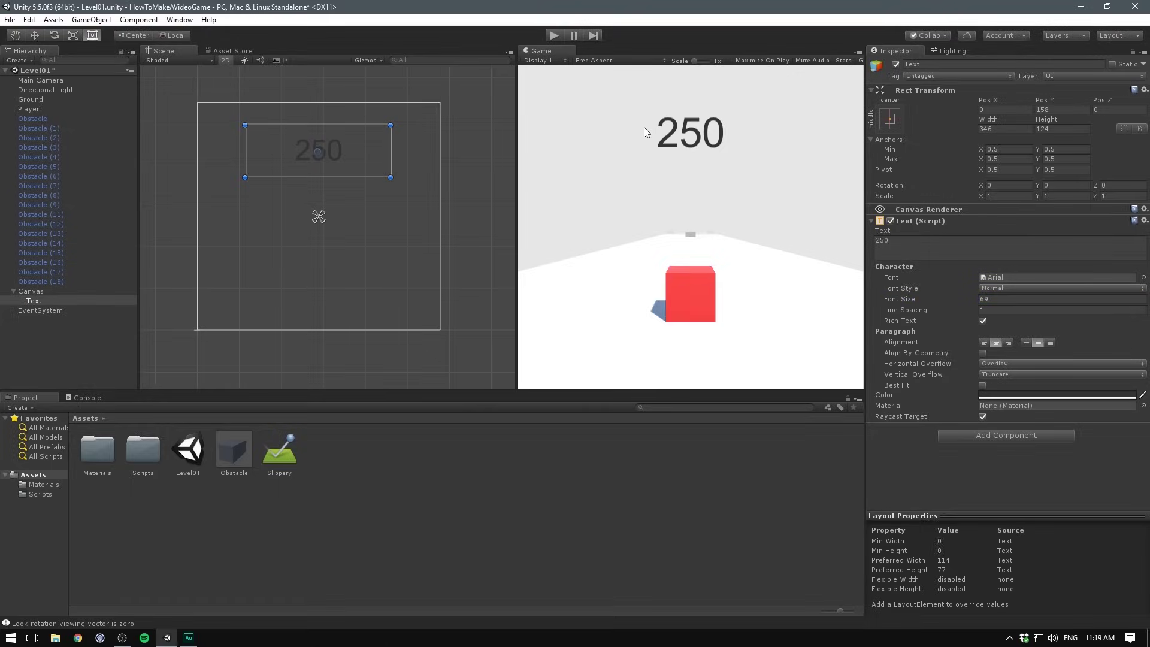
{"action": "key", "text": "shift+space"}
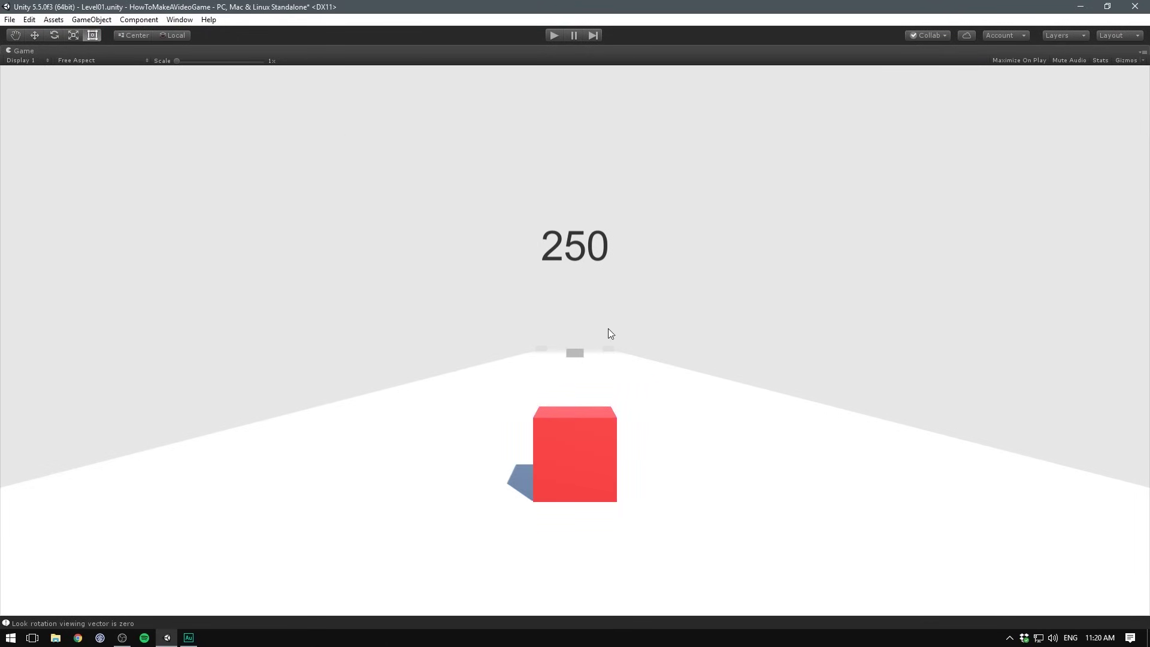
{"action": "key", "text": "shift+space"}
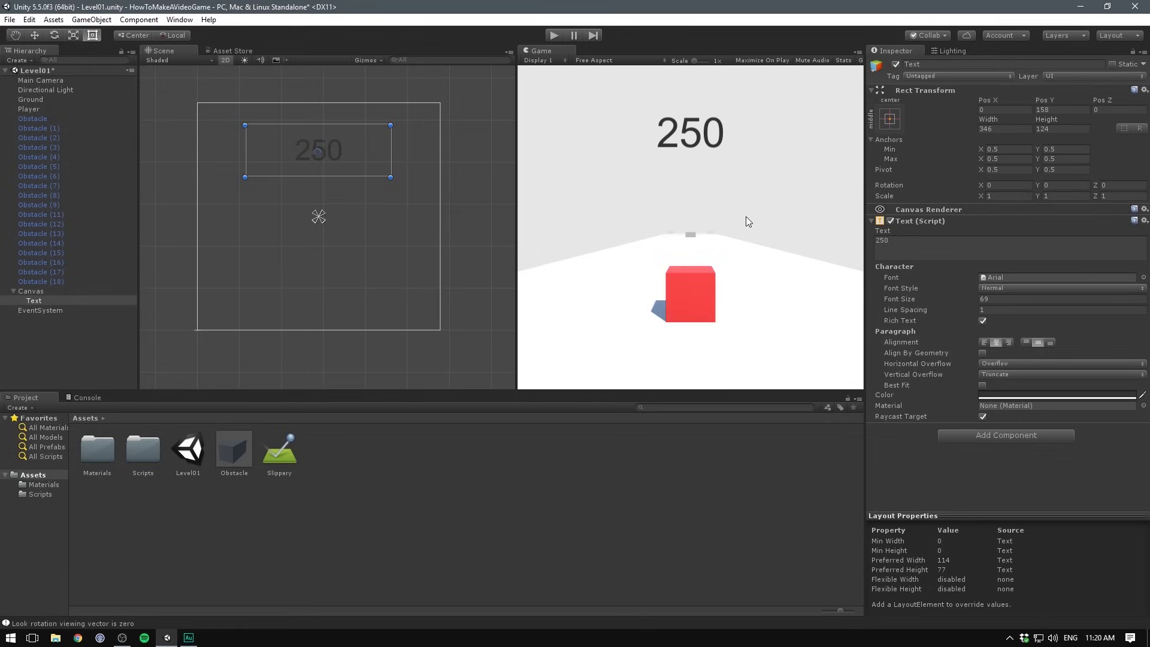
{"action": "key", "text": "shift+space"}
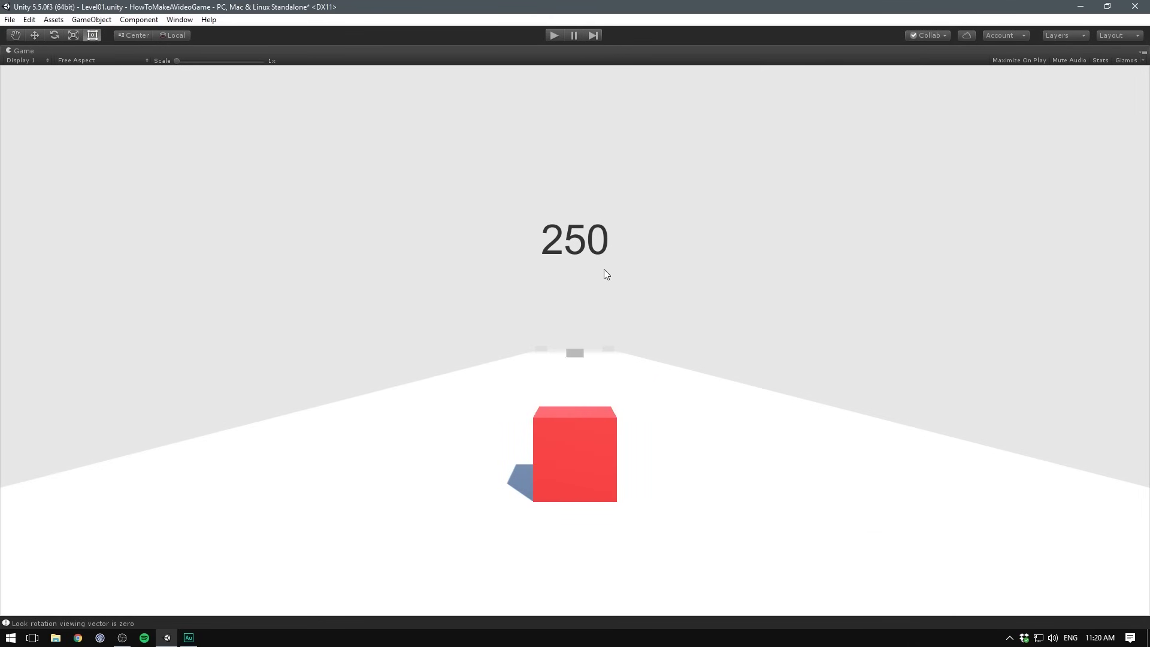
{"action": "key", "text": "shift+space"}
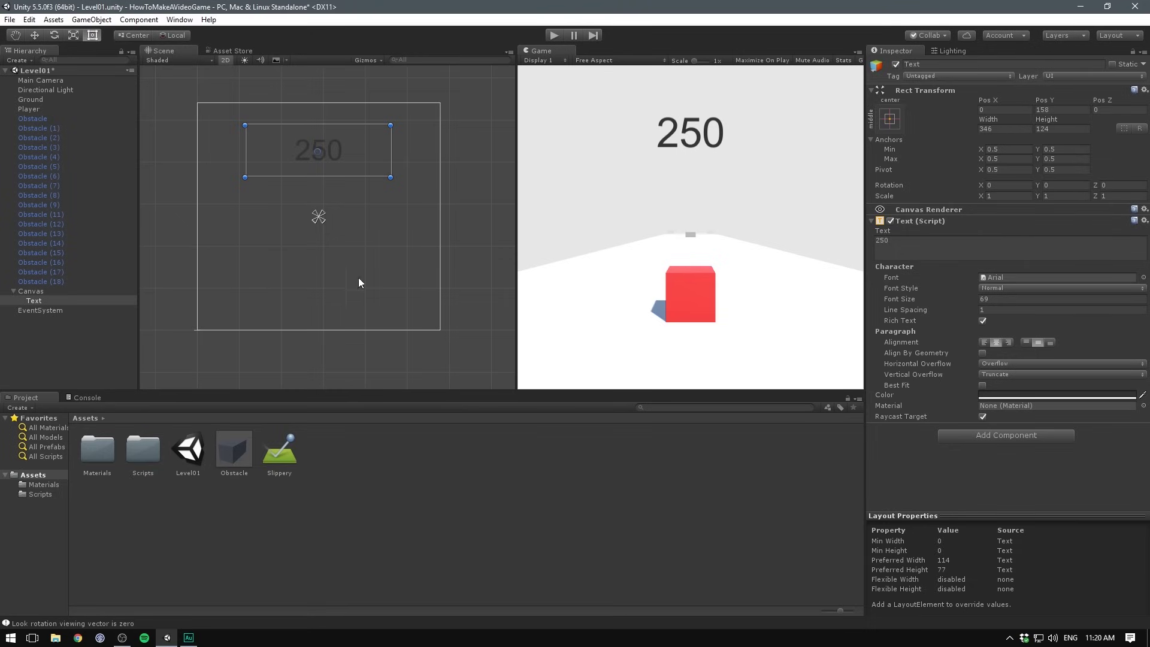
Set the canvas's UI scale mode to Scale With Screen Size, match it fully to Height, and preview the maximized game view
{"action": "left_click", "coordinate": [32, 291]}
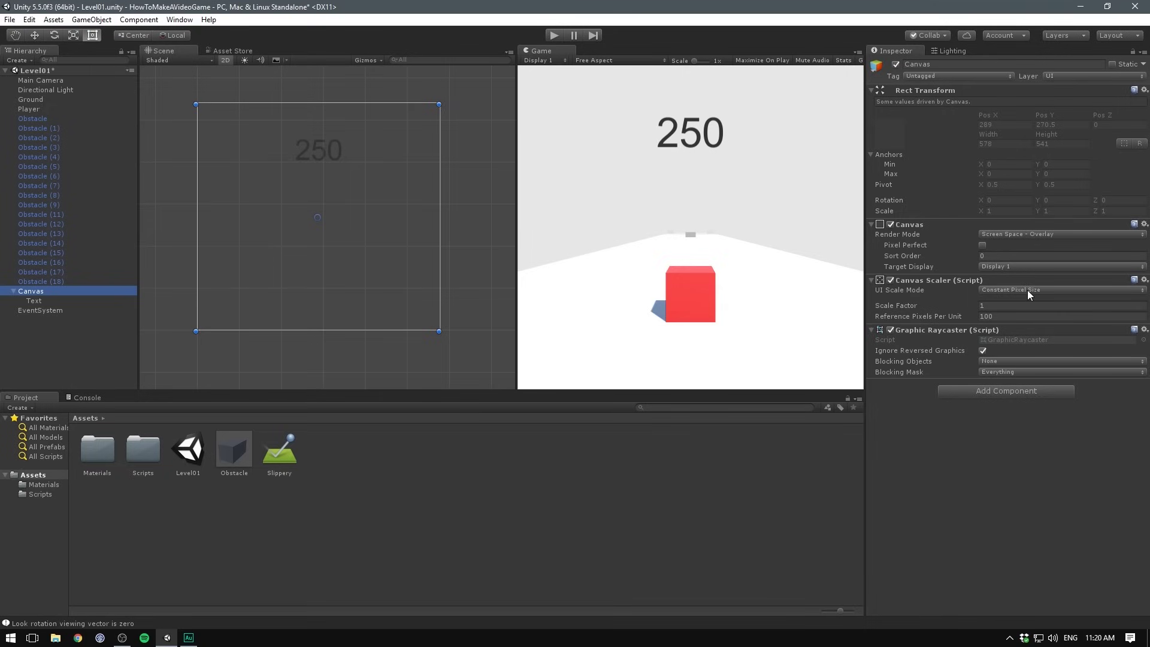
{"action": "left_click", "coordinate": [1007, 289]}
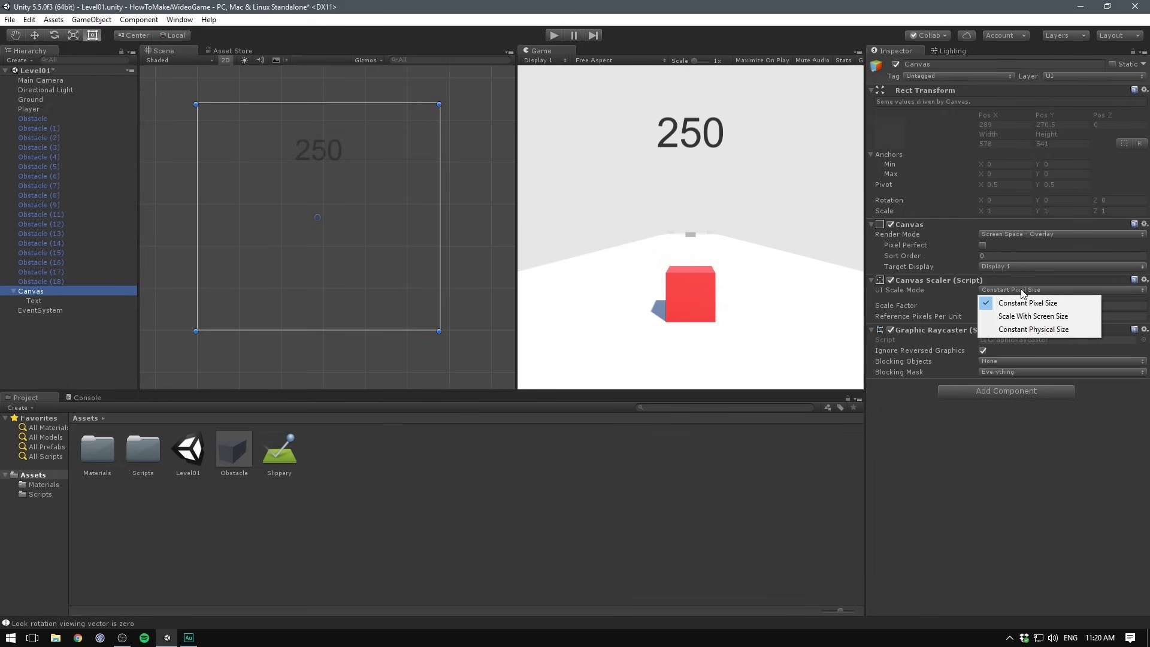
{"action": "left_click", "coordinate": [1007, 317]}
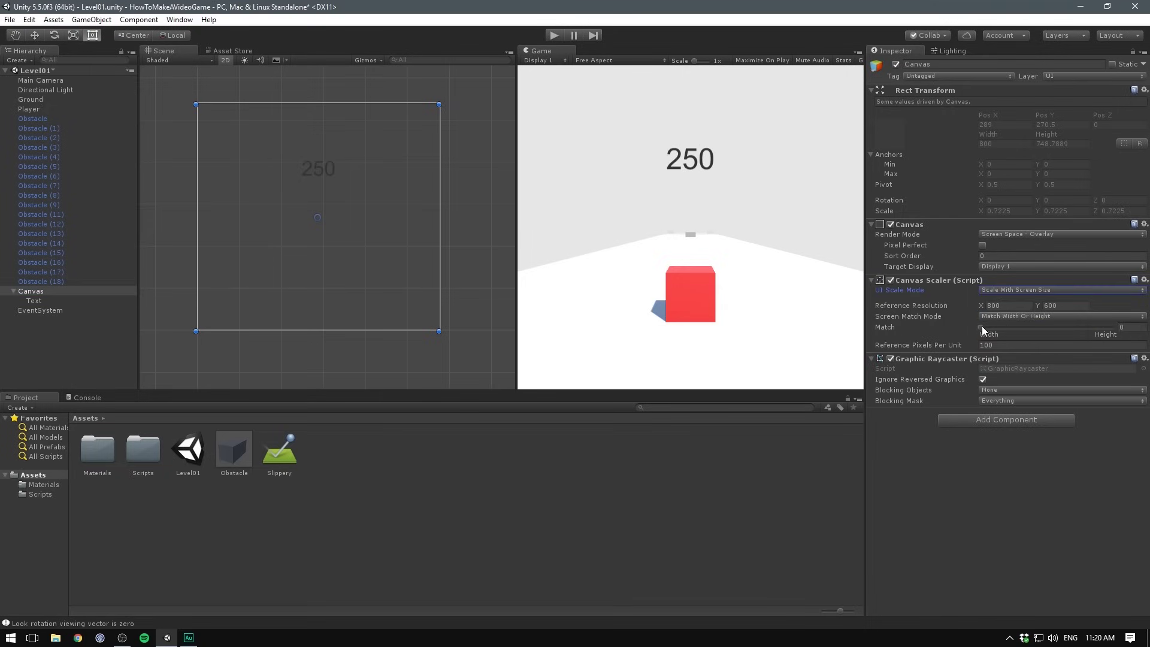
{"action": "left_click_drag", "start_coordinate": [981, 328], "coordinate": [1113, 326]}
{"action": "key", "text": "shift+space"}
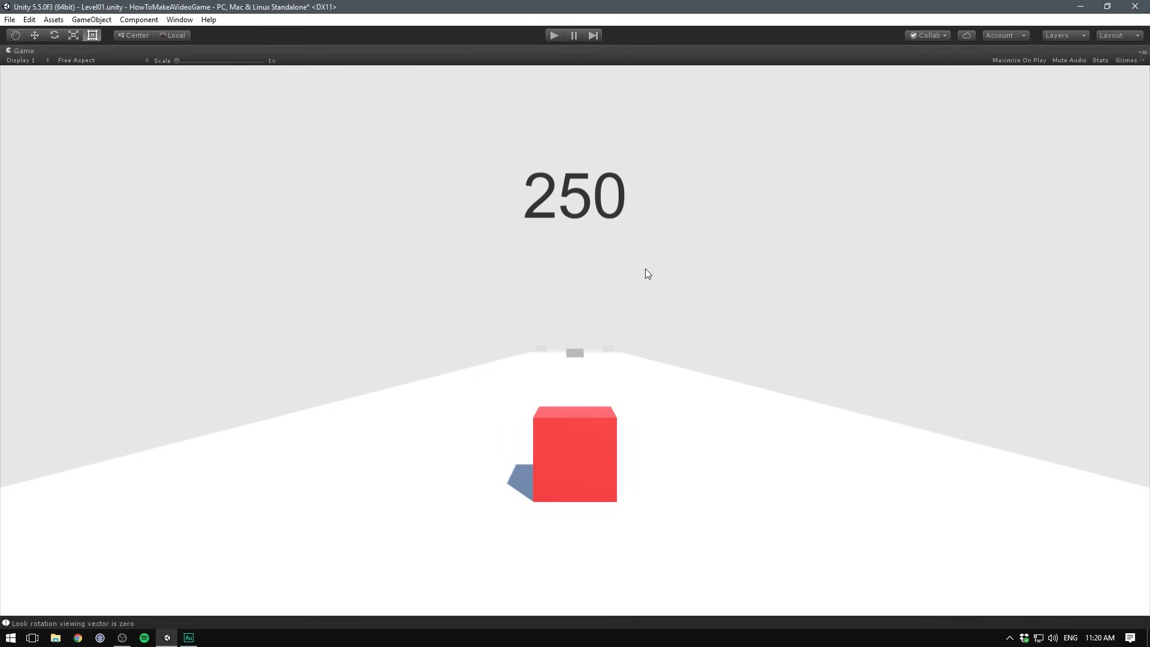
{"action": "key", "text": "shift+space"}
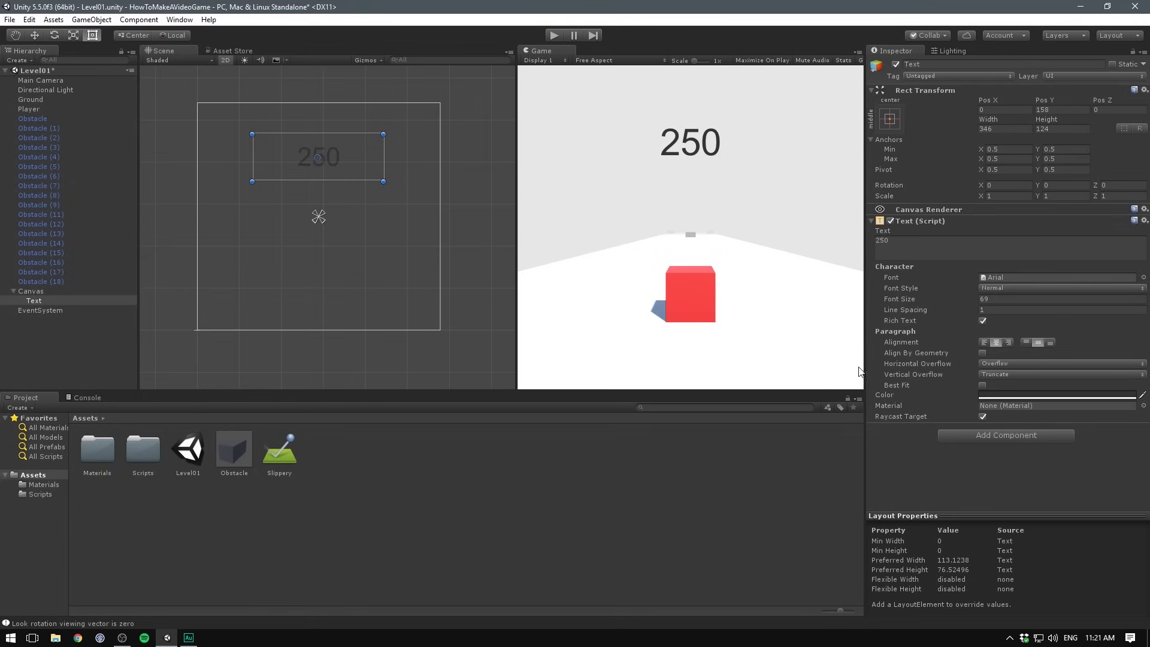
Set the score text's color to white, hex FFFFFFFF
{"action": "left_click", "coordinate": [1005, 392]}
{"action": "left_click", "coordinate": [827, 286]}
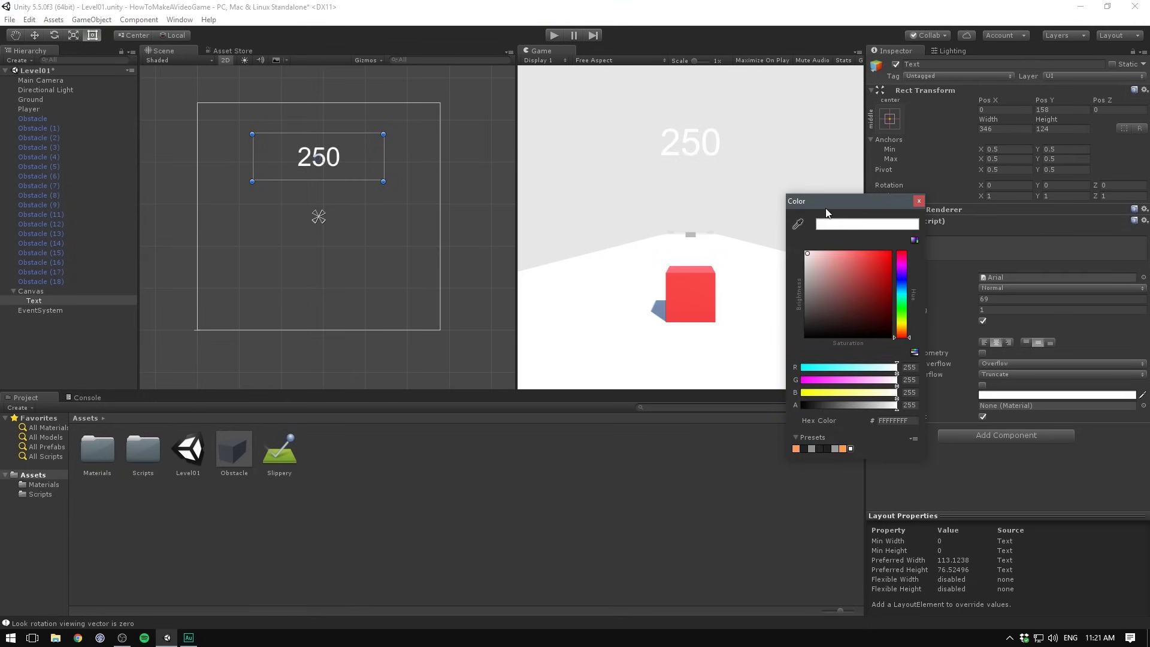
{"action": "left_click", "coordinate": [919, 201]}
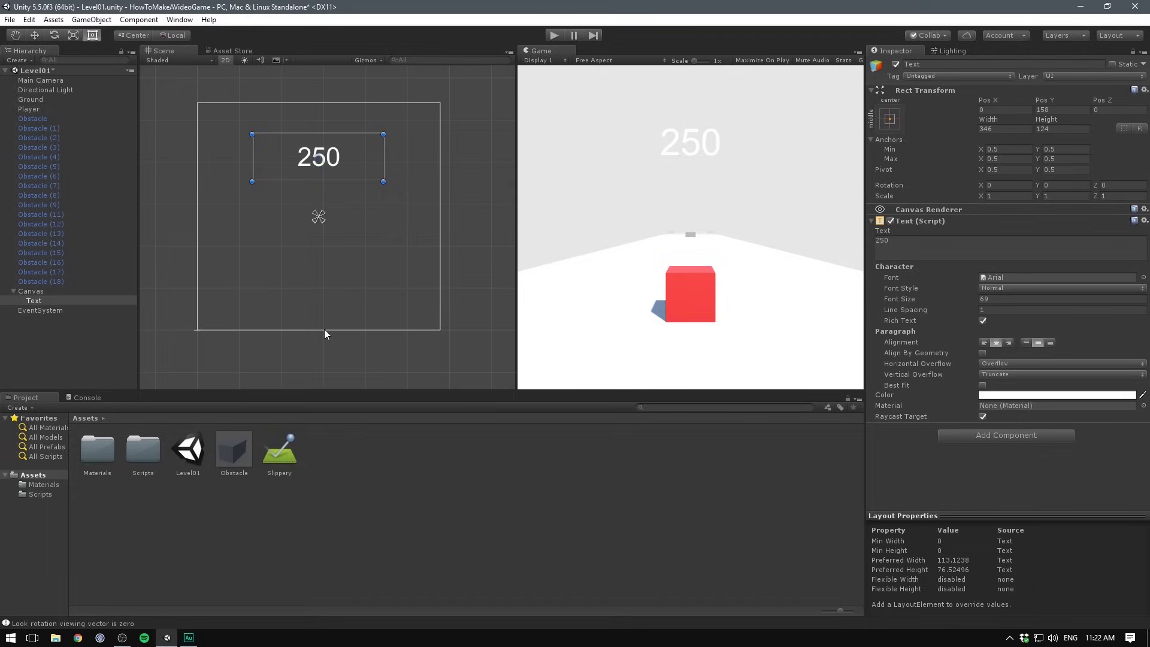
Switch to Chrome, look up Roboto on Google Fonts, and download the font family
{"action": "left_click", "coordinate": [78, 637]}
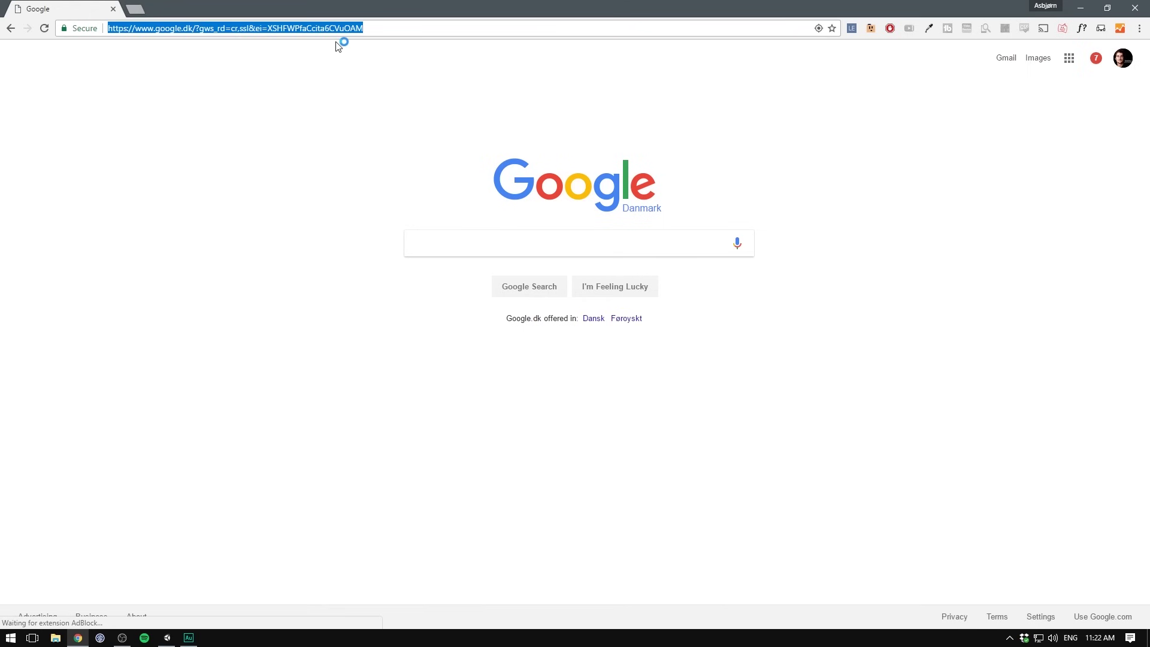
{"action": "type", "text": "roboto"}
{"action": "key", "text": "Return"}
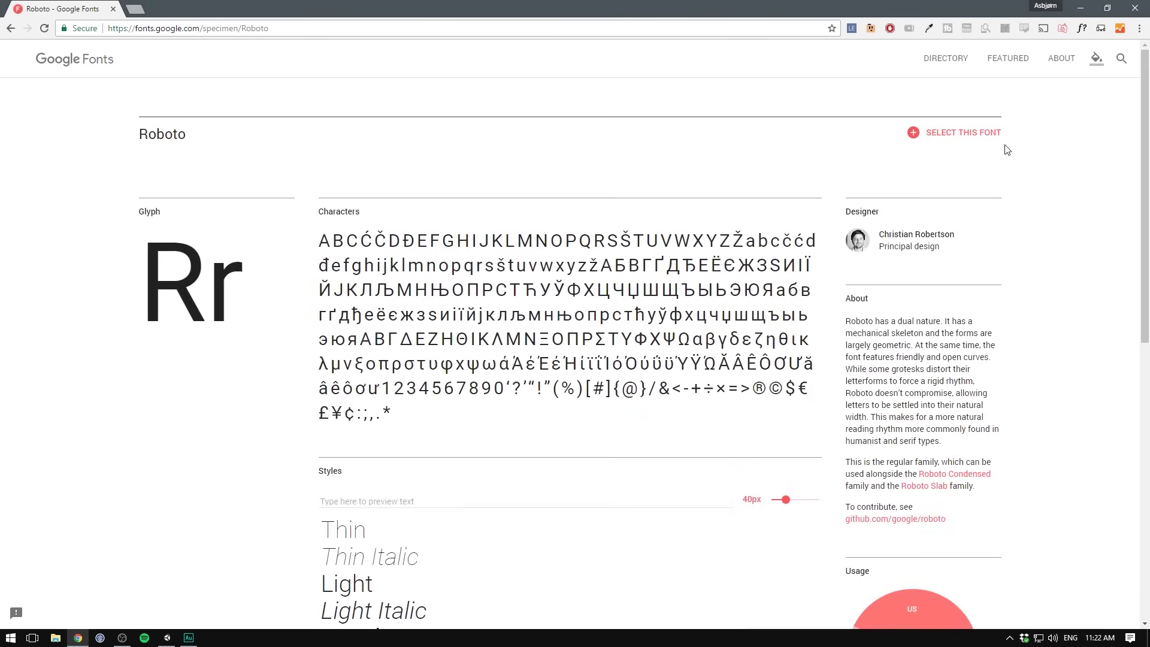
{"action": "left_click", "coordinate": [966, 135]}
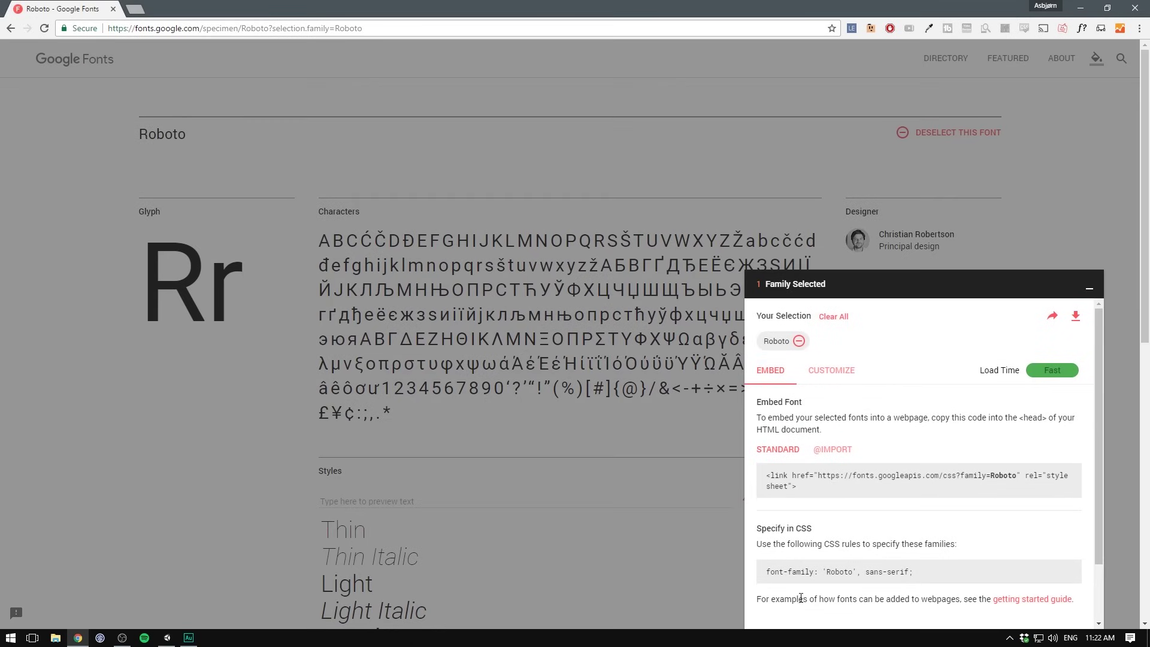
{"action": "left_click", "coordinate": [1076, 316]}
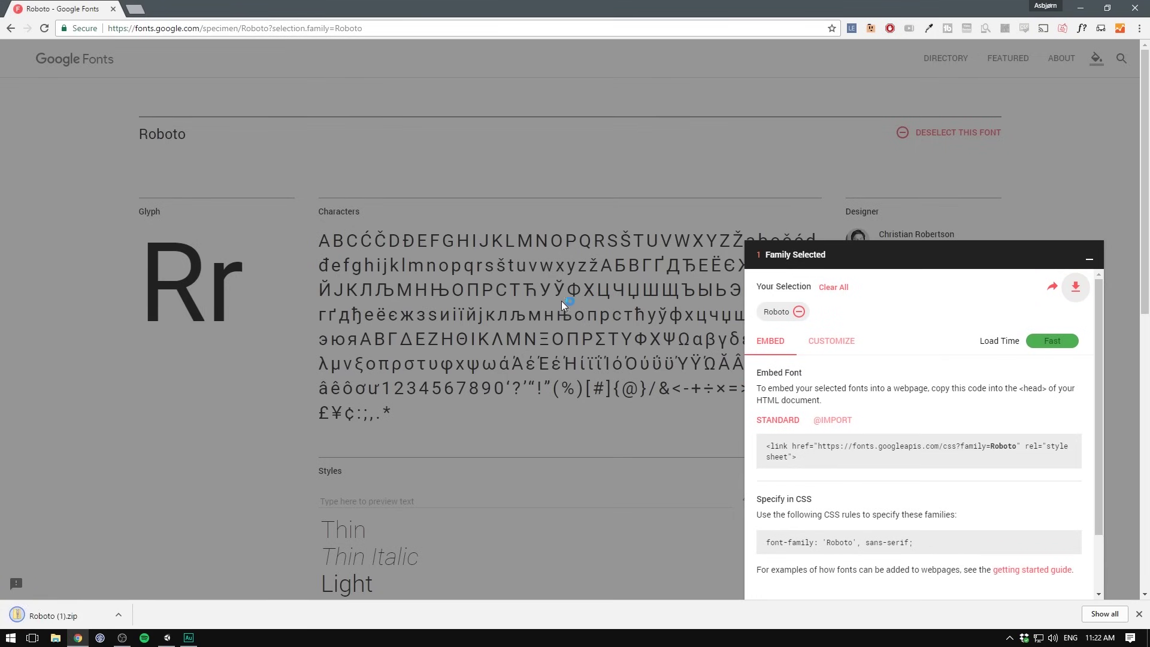
Extract Roboto (1).zip in the Downloads folder and import the Roboto font files into the Unity project's Assets folder
{"action": "left_click", "coordinate": [54, 615]}
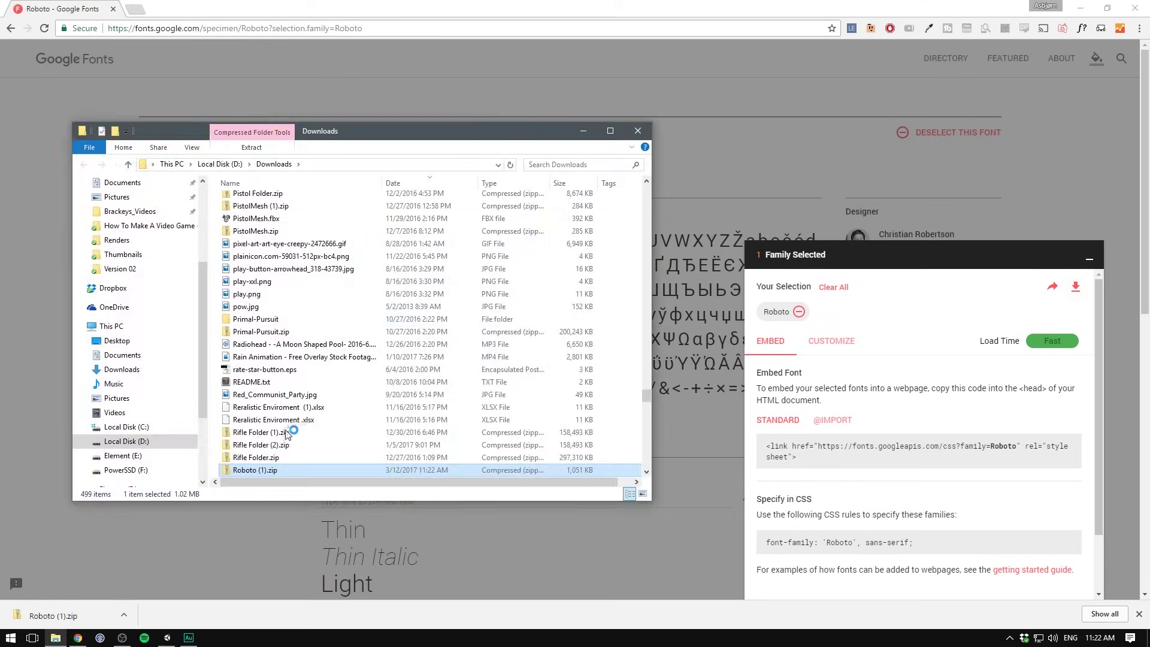
{"action": "right_click", "coordinate": [287, 471]}
{"action": "left_click", "coordinate": [363, 256]}
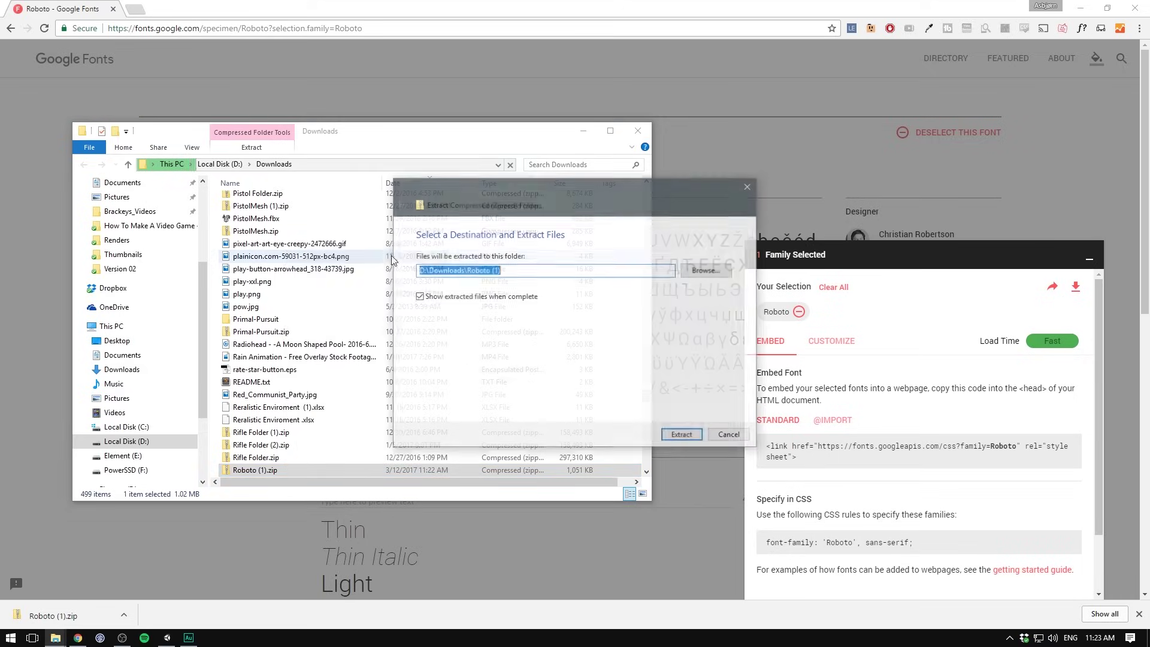
{"action": "left_click", "coordinate": [682, 434]}
{"action": "left_click_drag", "start_coordinate": [260, 432], "coordinate": [311, 227]}
{"action": "left_click_drag", "start_coordinate": [342, 298], "coordinate": [181, 531]}
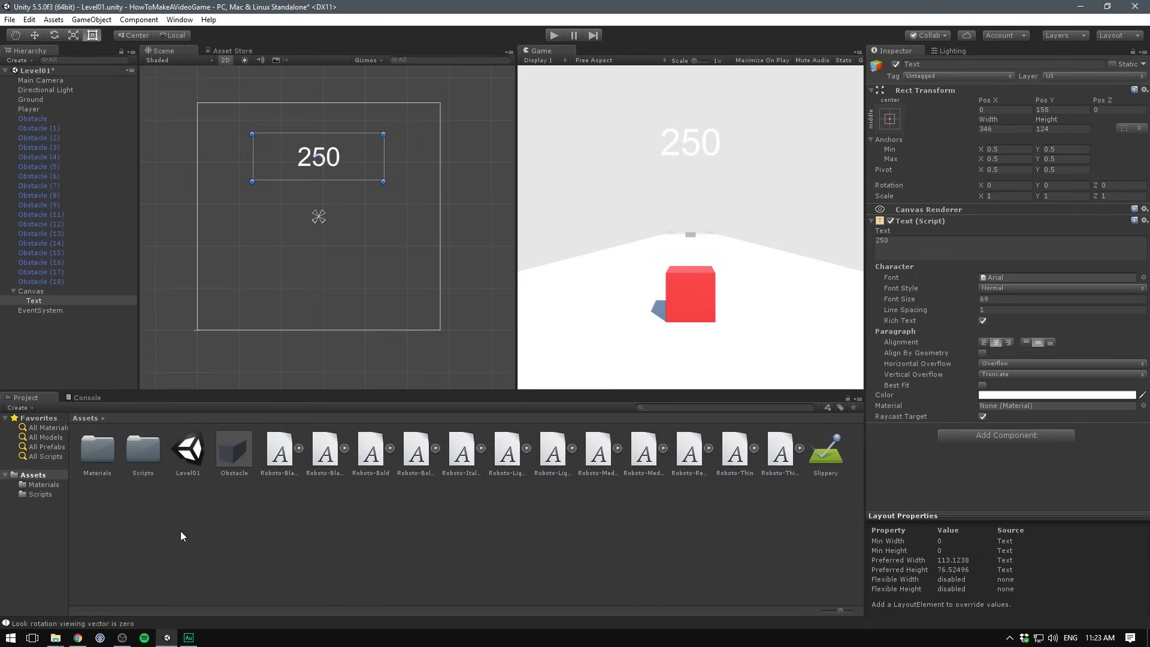
Create a folder named Fonts in Assets and move all the Roboto font files into it
{"action": "right_click", "coordinate": [443, 532]}
{"action": "mouse_move", "coordinate": [506, 308]}
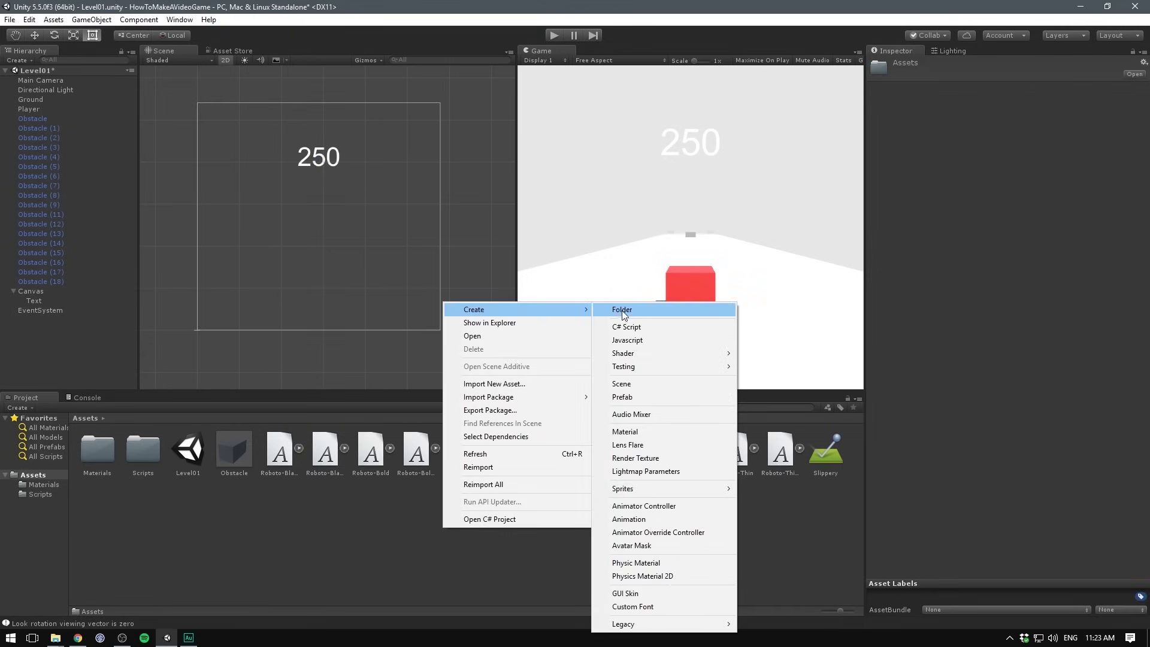
{"action": "left_click", "coordinate": [625, 310]}
{"action": "type", "text": "Fonts"}
{"action": "left_click", "coordinate": [328, 450]}
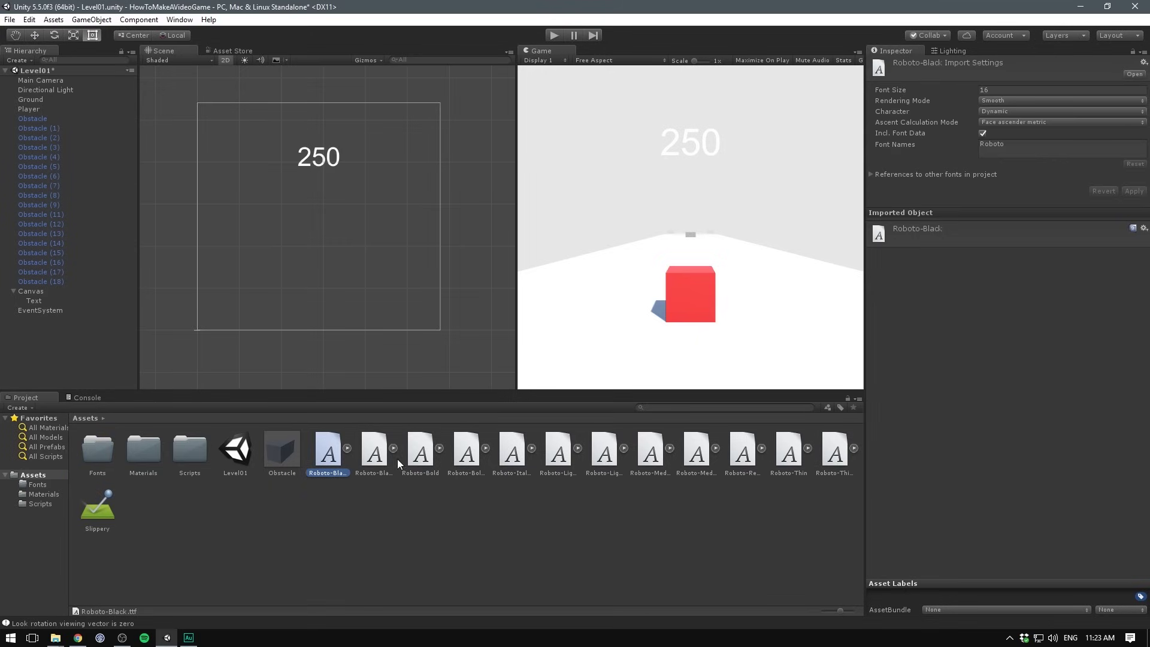
{"action": "left_click", "coordinate": [833, 458], "text": "shift"}
{"action": "left_click_drag", "start_coordinate": [817, 462], "coordinate": [99, 452]}
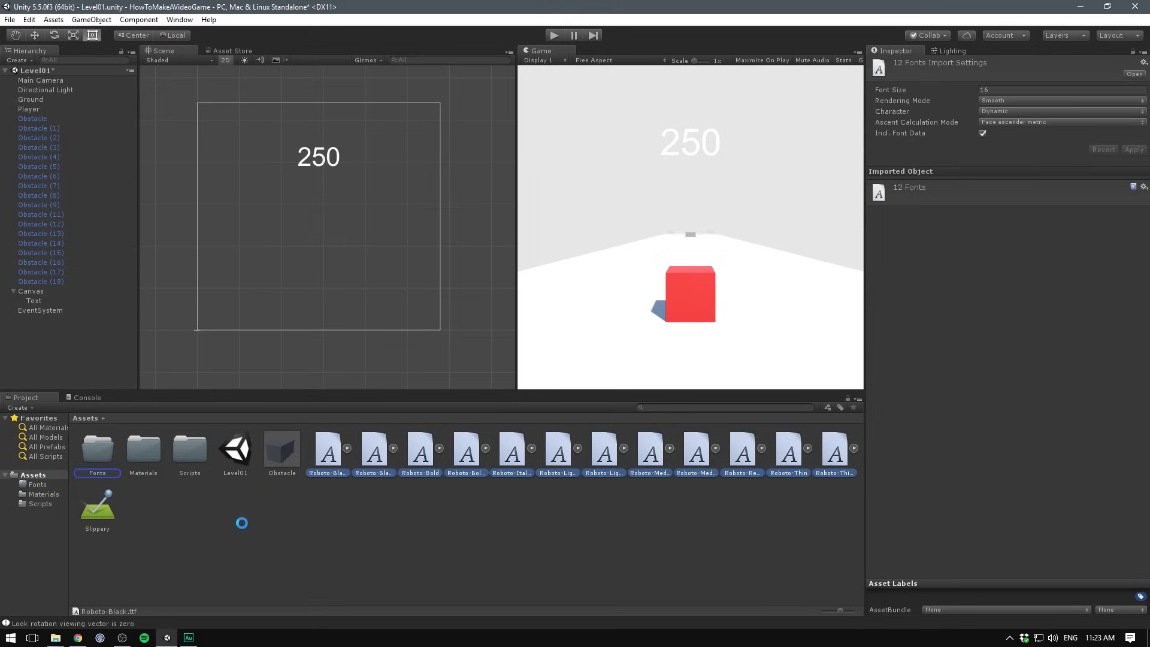
Change the font of the canvas's Text object to Roboto-Thin
{"action": "left_click", "coordinate": [34, 300]}
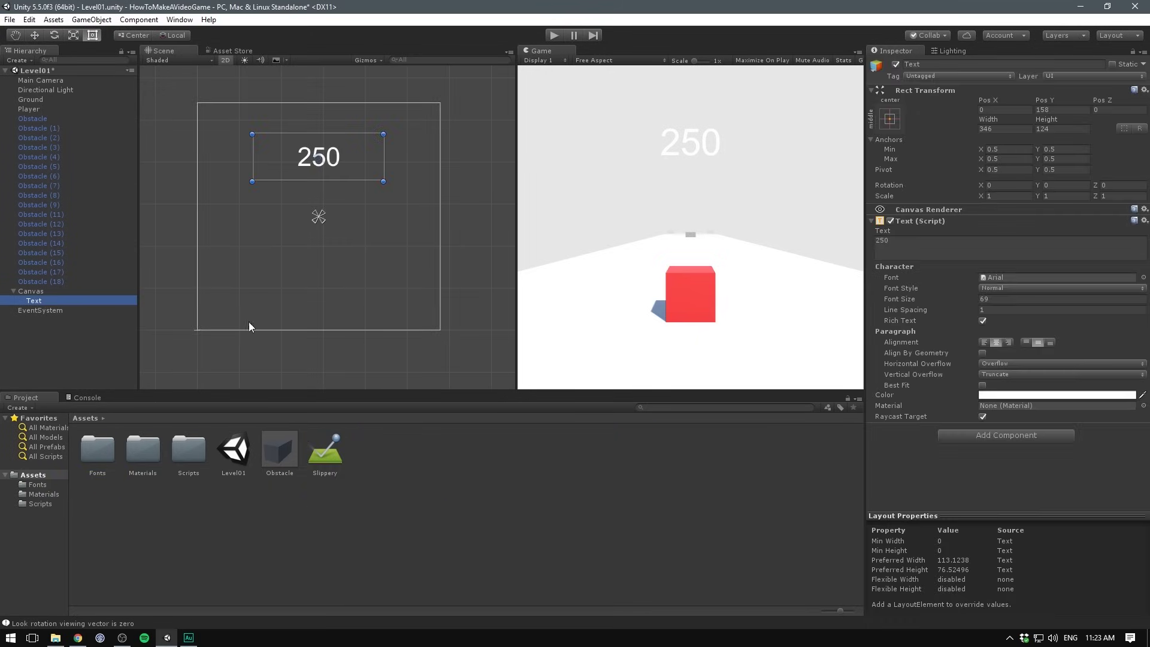
{"action": "left_click", "coordinate": [1142, 280]}
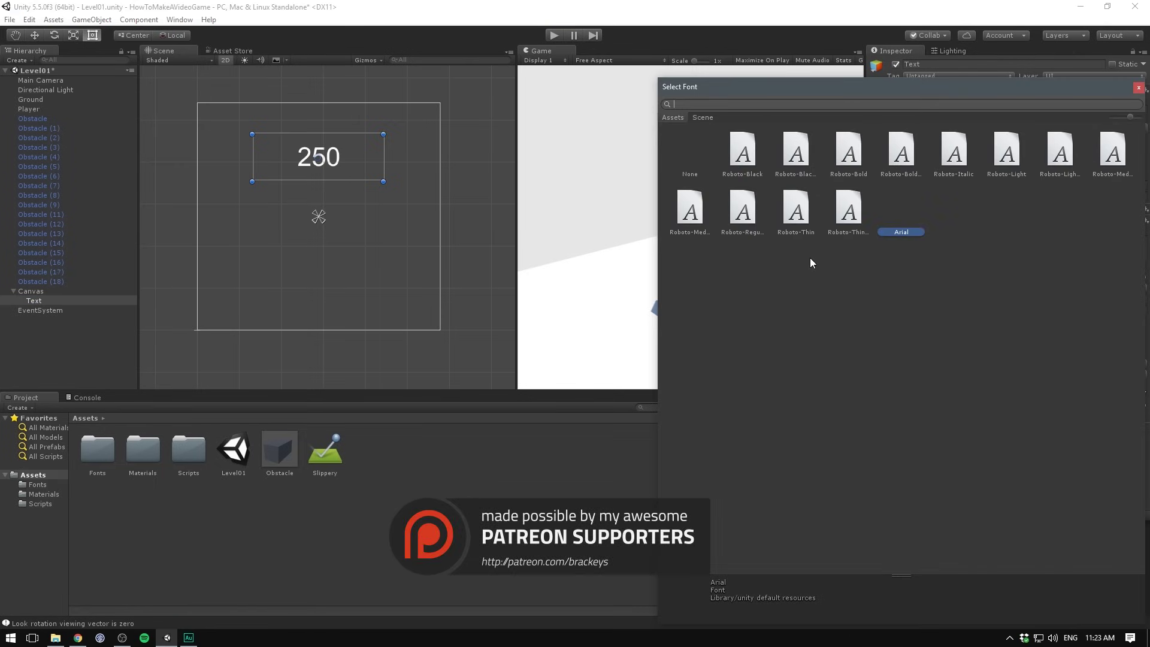
{"action": "left_click", "coordinate": [803, 211]}
{"action": "double_click", "coordinate": [803, 209]}
Set the text's color to grey 6B6B6BFF and test it by briefly playing the game
{"action": "left_click_drag", "start_coordinate": [803, 267], "coordinate": [785, 301]}
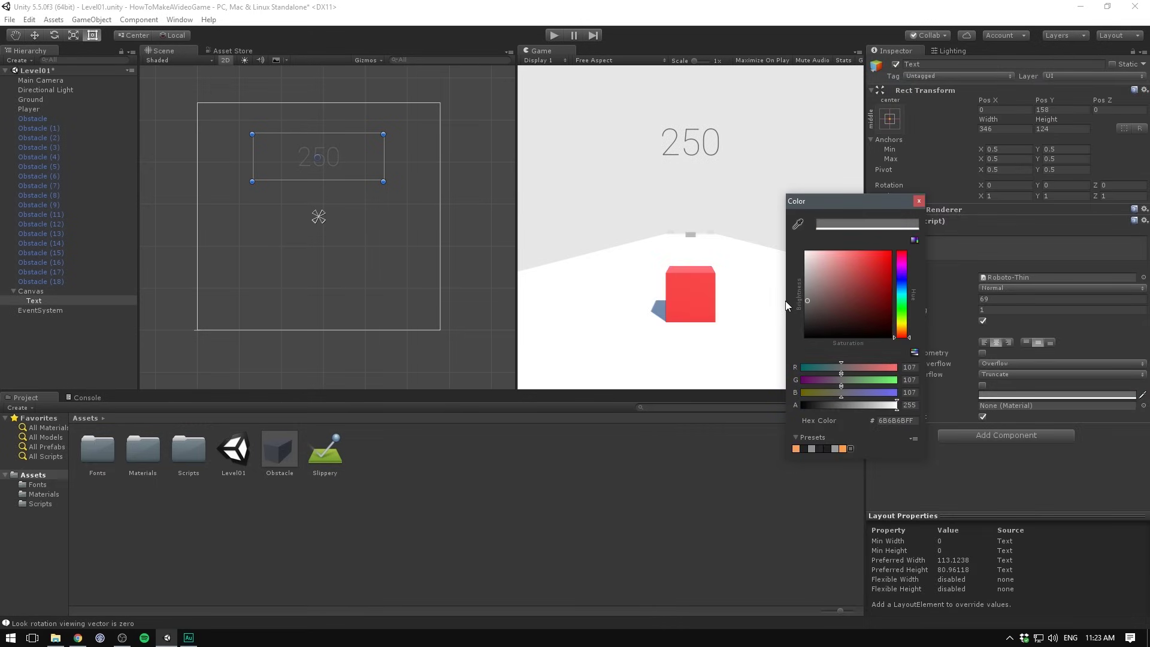
{"action": "left_click", "coordinate": [919, 201]}
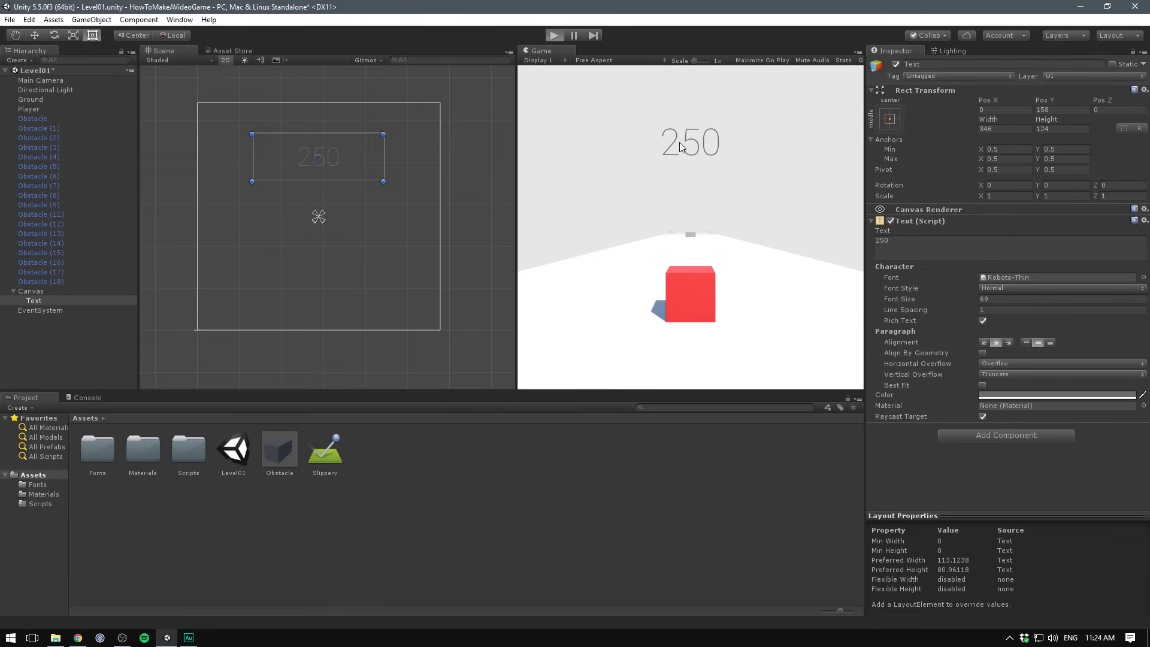
{"action": "key", "text": "ctrl+p"}
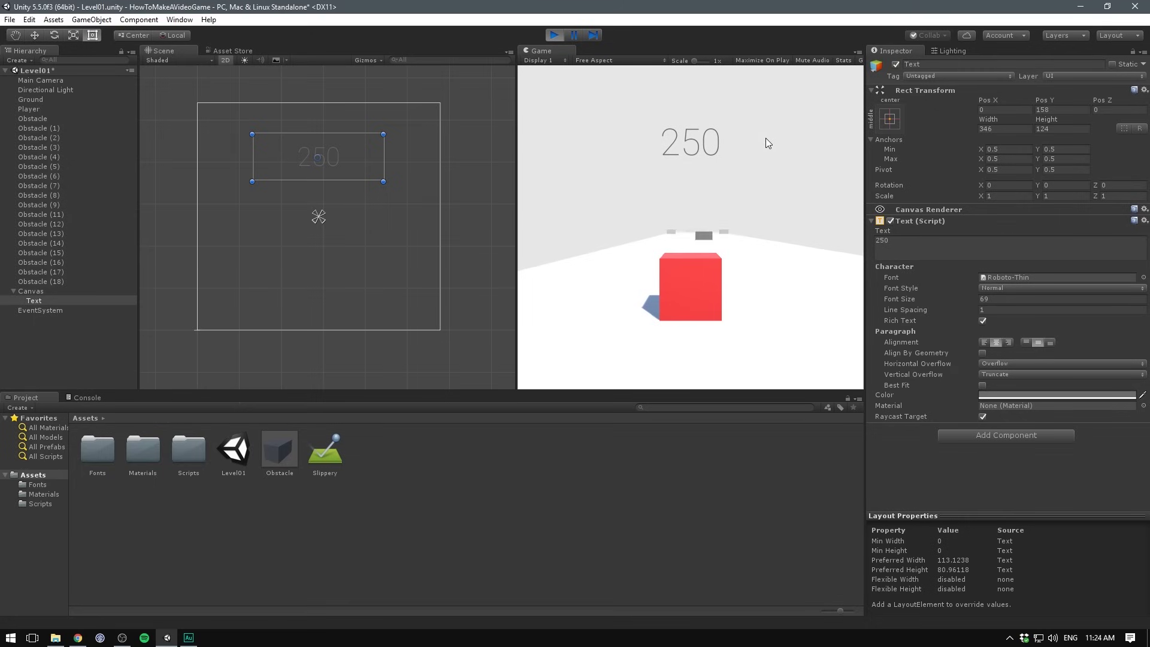
{"action": "key", "text": "ctrl+p"}
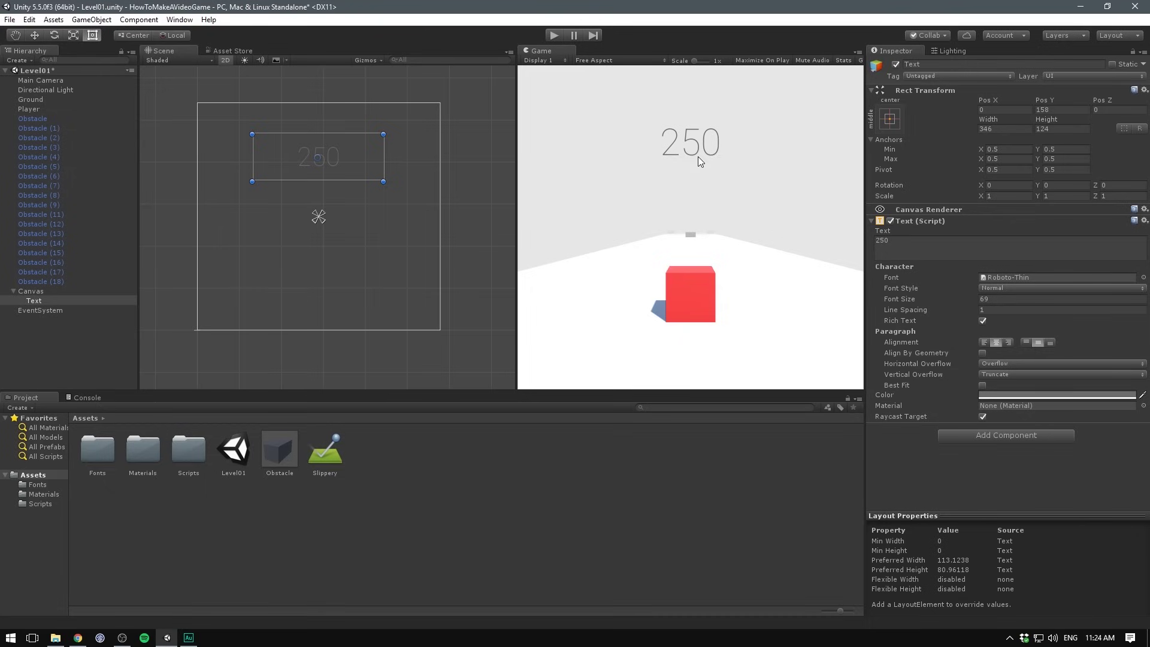
Add a new C# script component named Score to the Text object and open it in Visual Studio
{"action": "left_click", "coordinate": [1001, 434]}
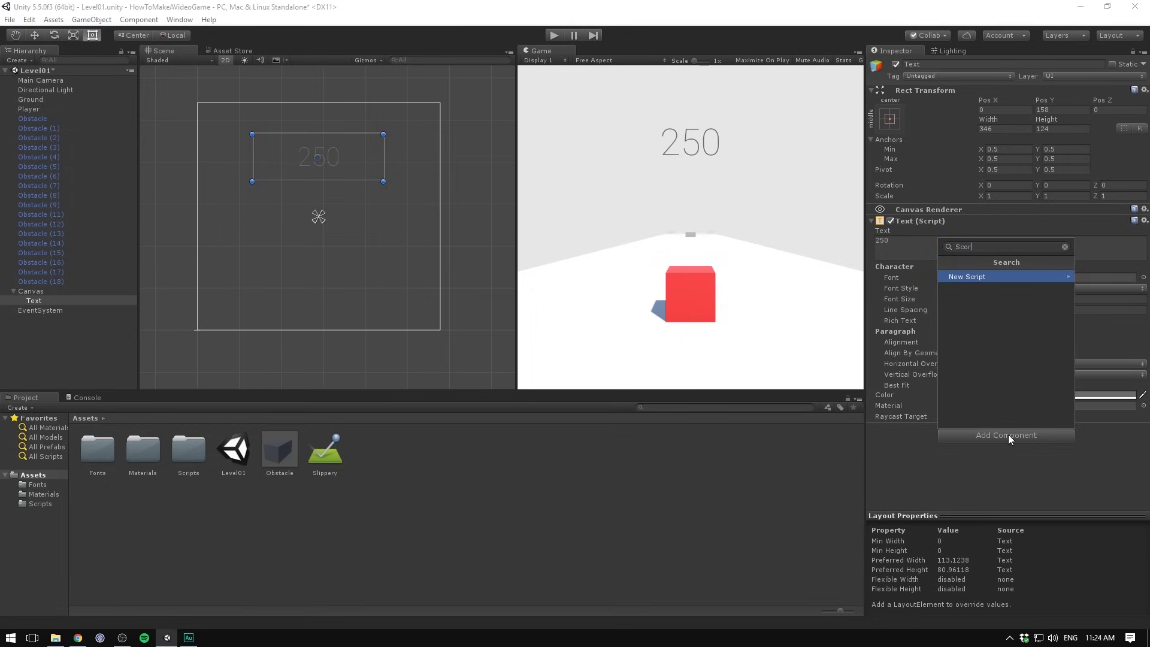
{"action": "key", "text": "Return"}
{"action": "left_click", "coordinate": [979, 419]}
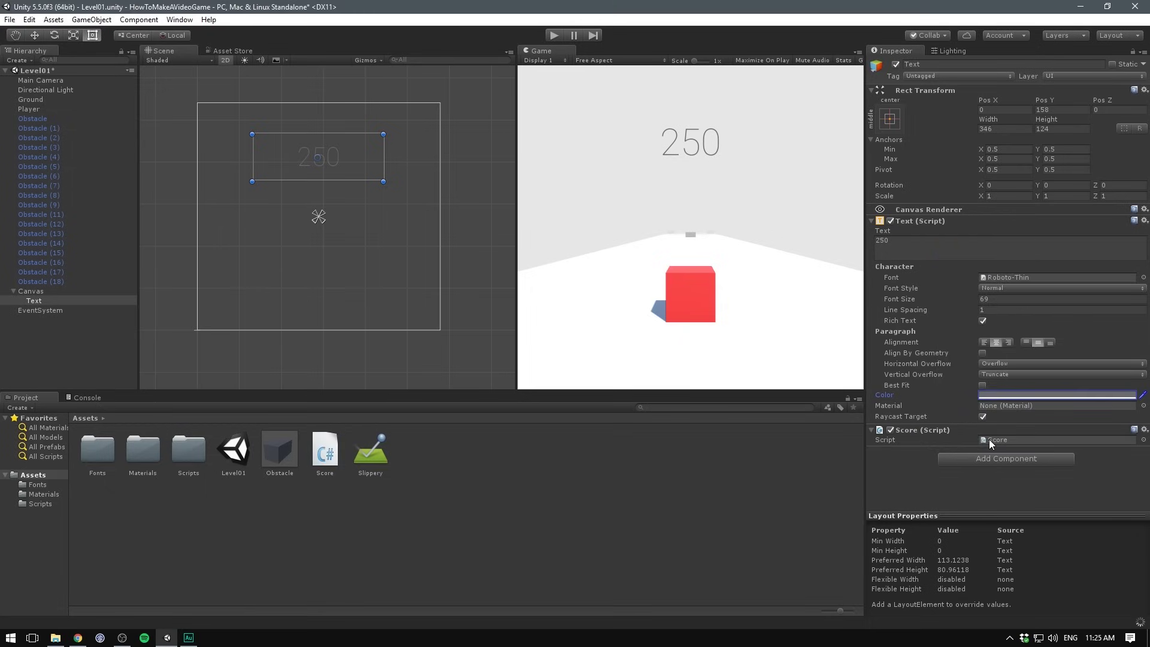
{"action": "double_click", "coordinate": [990, 439]}
Remove the System.Collections and System.Collections.Generic using lines and the Start method from the Score script
{"action": "left_click_drag", "start_coordinate": [586, 107], "coordinate": [303, 86]}
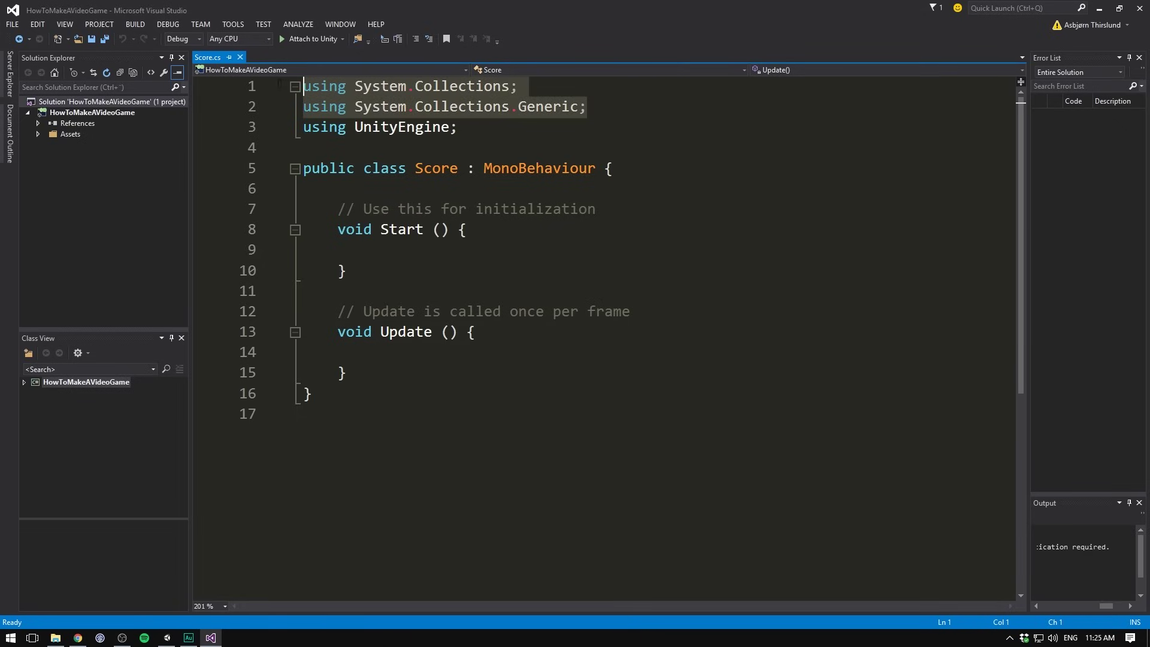
{"action": "key", "text": "BackSpace"}
{"action": "key", "text": "Down"}
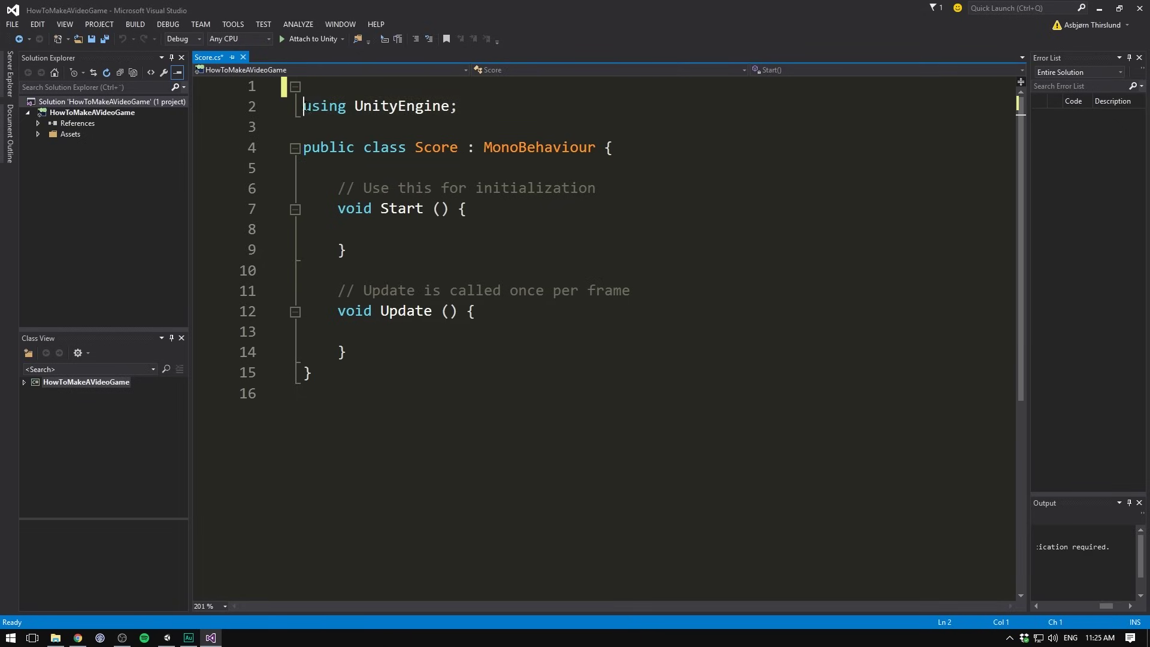
{"action": "key", "text": "BackSpace"}
{"action": "left_click_drag", "start_coordinate": [347, 230], "coordinate": [213, 170]}
{"action": "key", "text": "BackSpace"}
{"action": "key", "text": "Tab"}
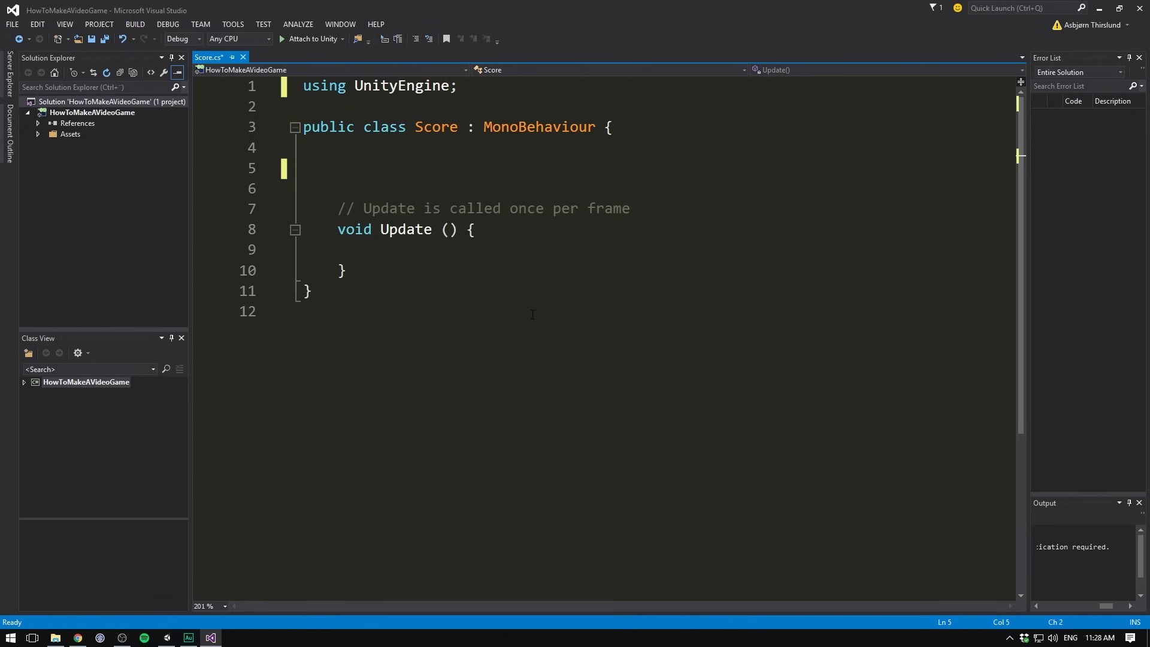
Declare a public Transform variable named player in the Score class
{"action": "type", "text": "public GameObject"}
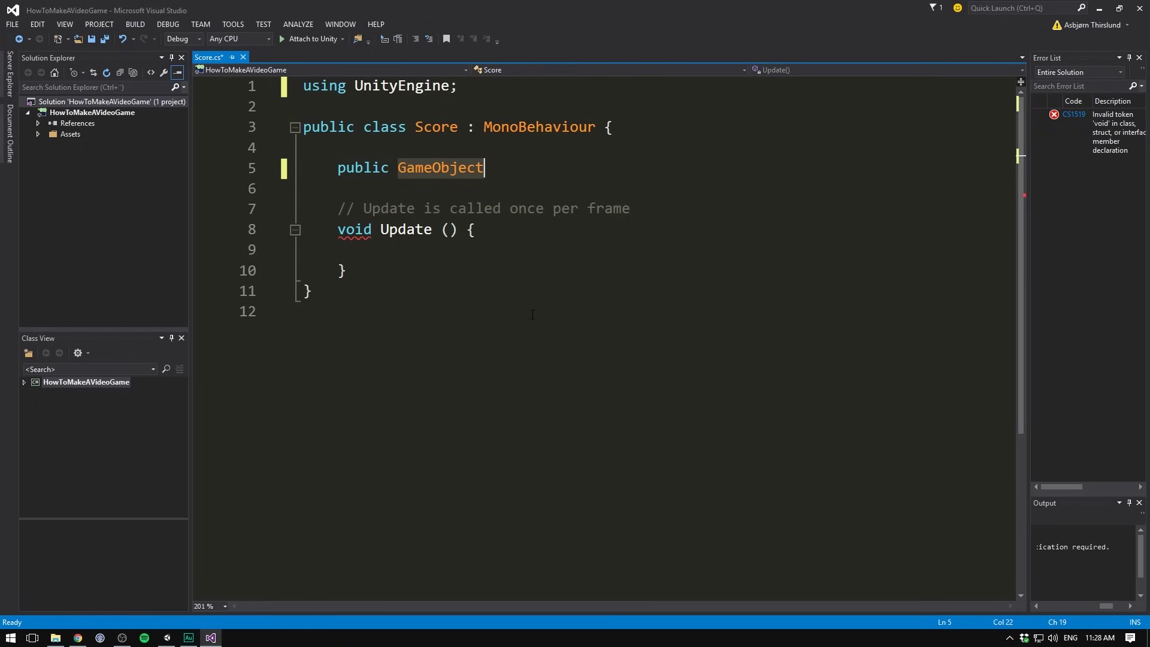
{"action": "key", "text": "BackSpace"}
{"action": "key", "text": "BackSpace"}
{"action": "key", "text": "BackSpace"}
{"action": "key", "text": "BackSpace"}
{"action": "key", "text": "BackSpace"}
{"action": "key", "text": "BackSpace"}
{"action": "key", "text": "BackSpace"}
{"action": "key", "text": "BackSpace"}
{"action": "key", "text": "BackSpace"}
{"action": "key", "text": "BackSpace"}
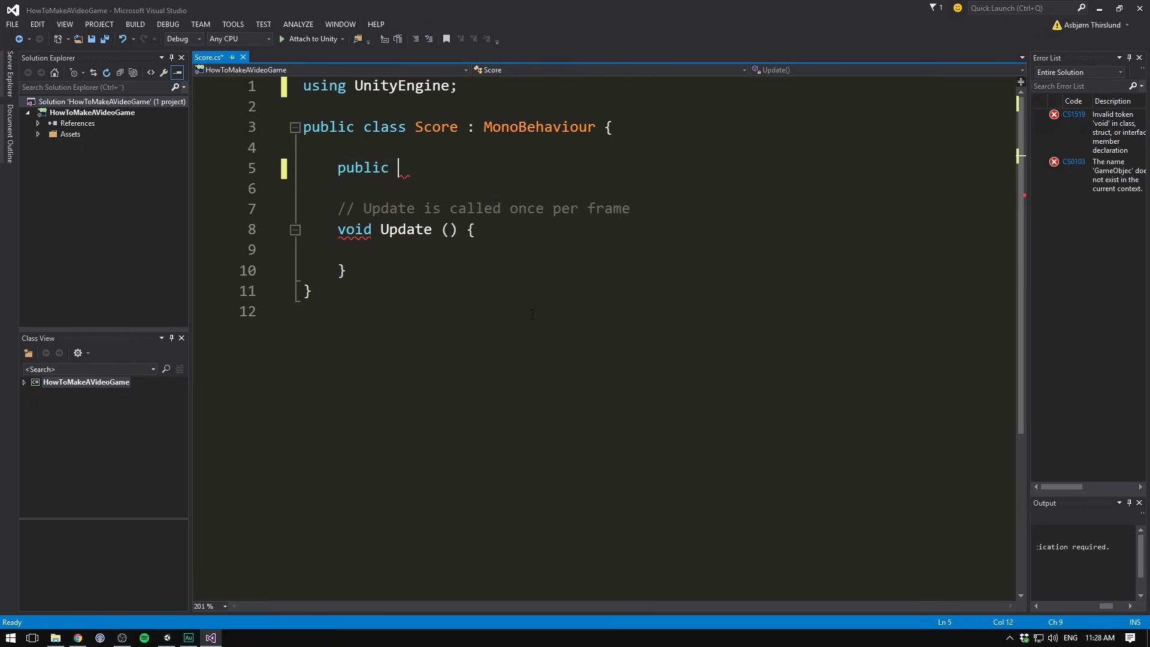
{"action": "type", "text": "Transform"}
{"action": "key", "text": "alt+Tab"}
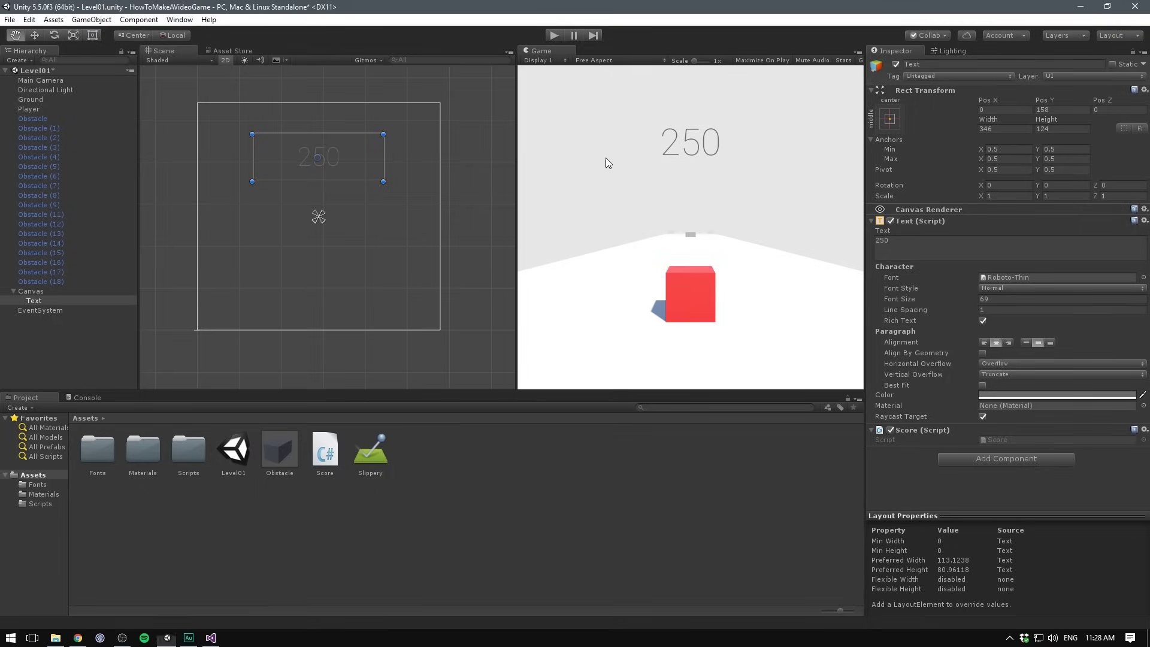
{"action": "key", "text": "alt+Tab"}
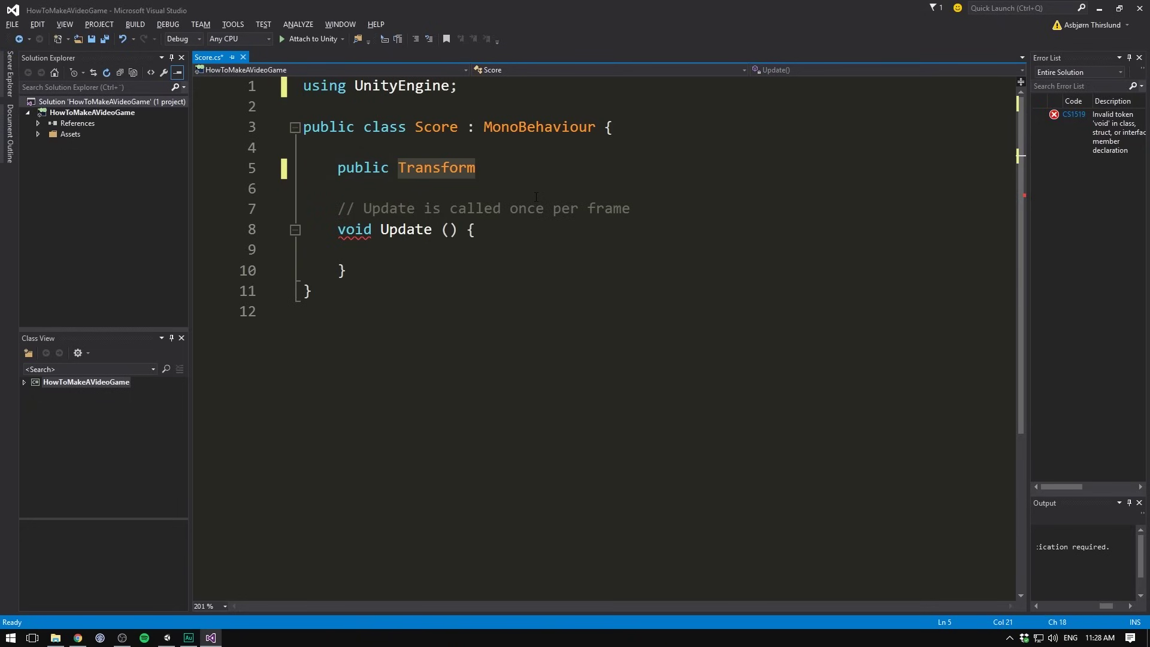
{"action": "type", "text": "player;"}
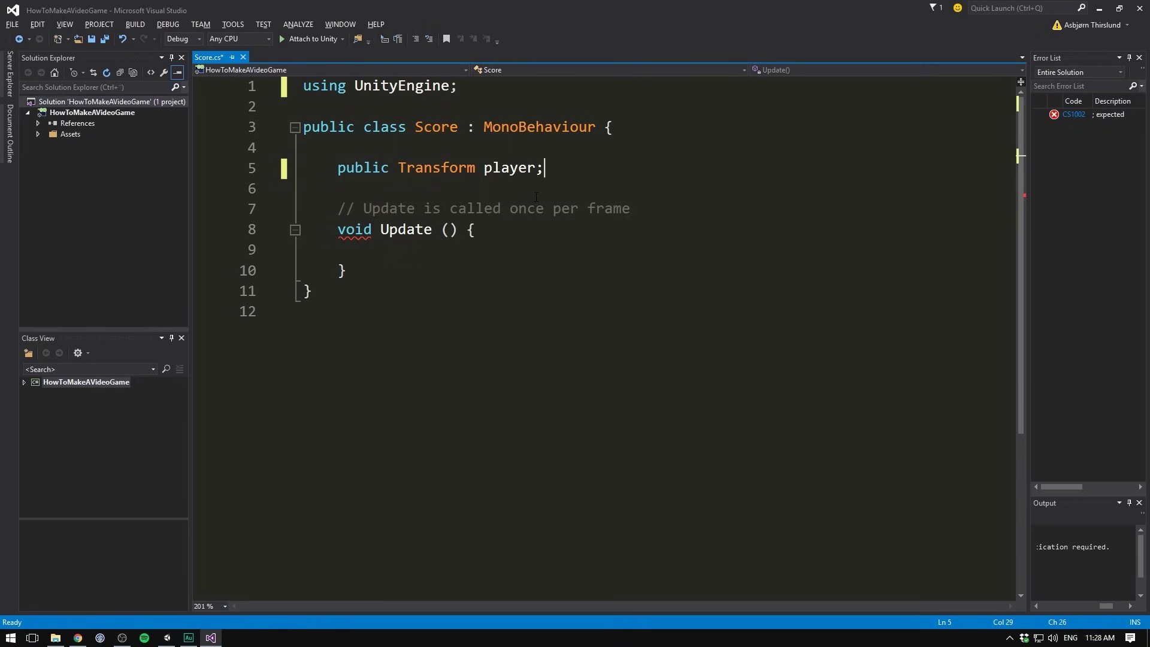
Write player.position.z; inside the Update method and check the Player object's Transform position in Unity
{"action": "left_click", "coordinate": [452, 253]}
{"action": "type", "text": "p"}
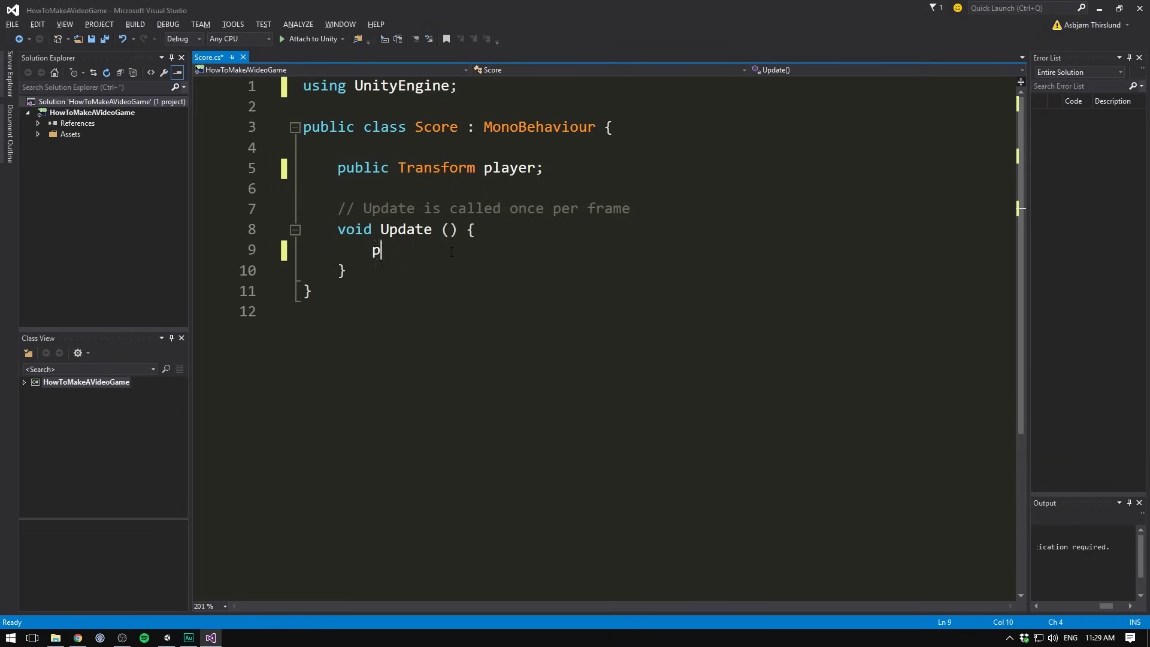
{"action": "type", "text": "layer.position.z;"}
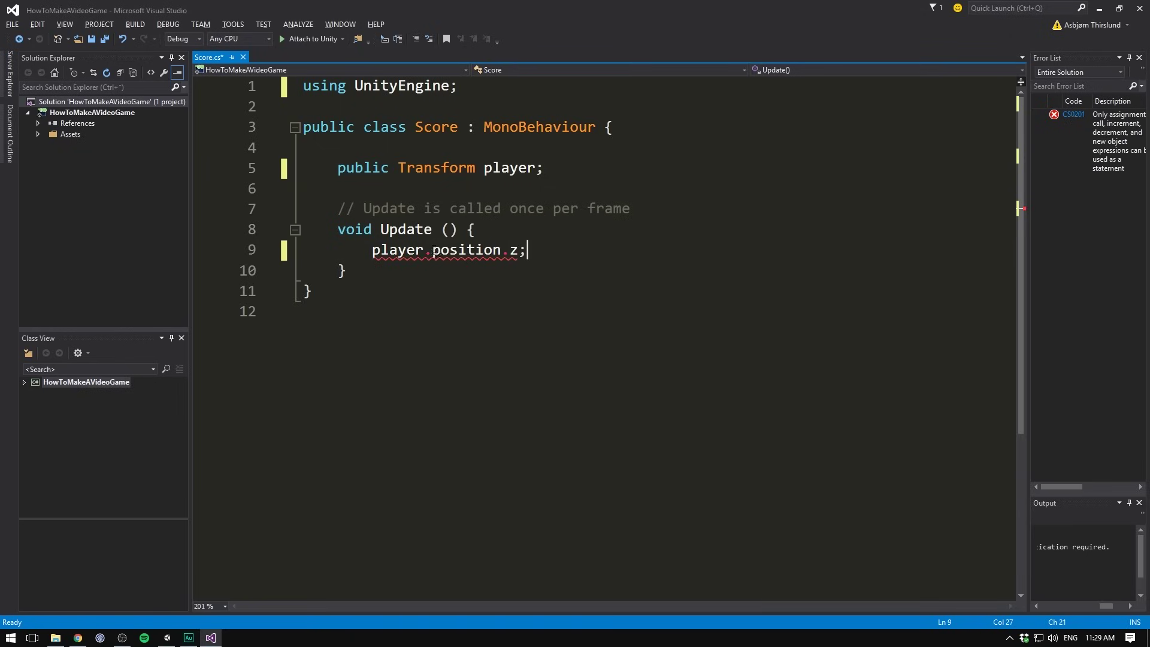
{"action": "key", "text": "alt+Tab"}
{"action": "left_click", "coordinate": [66, 348]}
{"action": "left_click", "coordinate": [45, 110]}
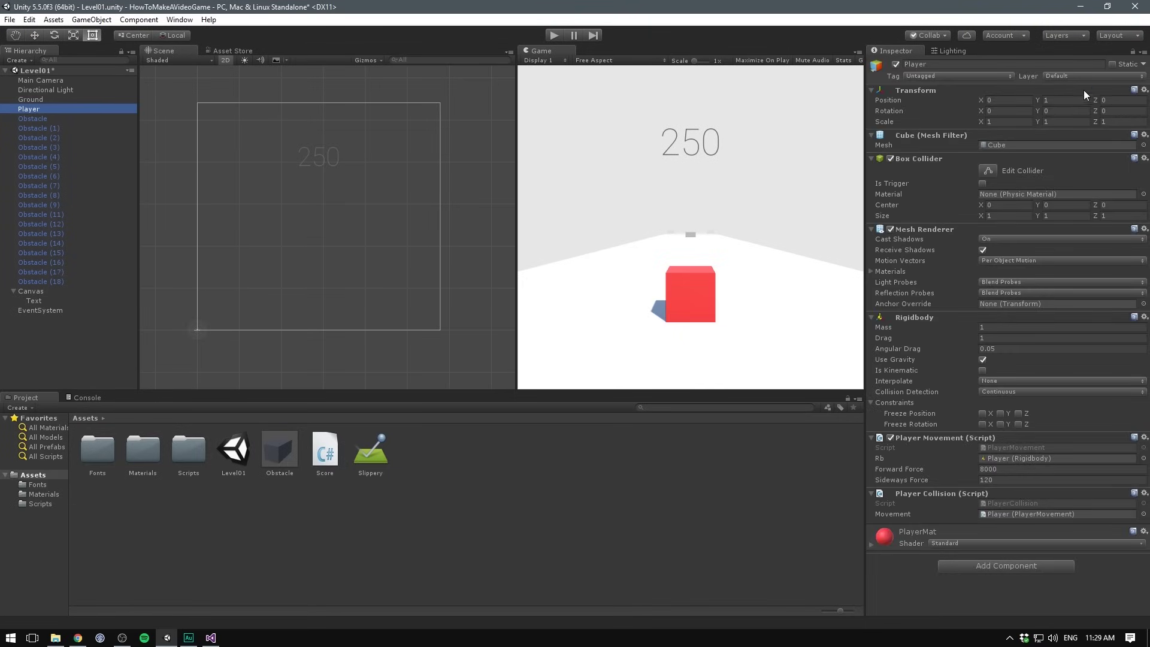
{"action": "key", "text": "alt+Tab"}
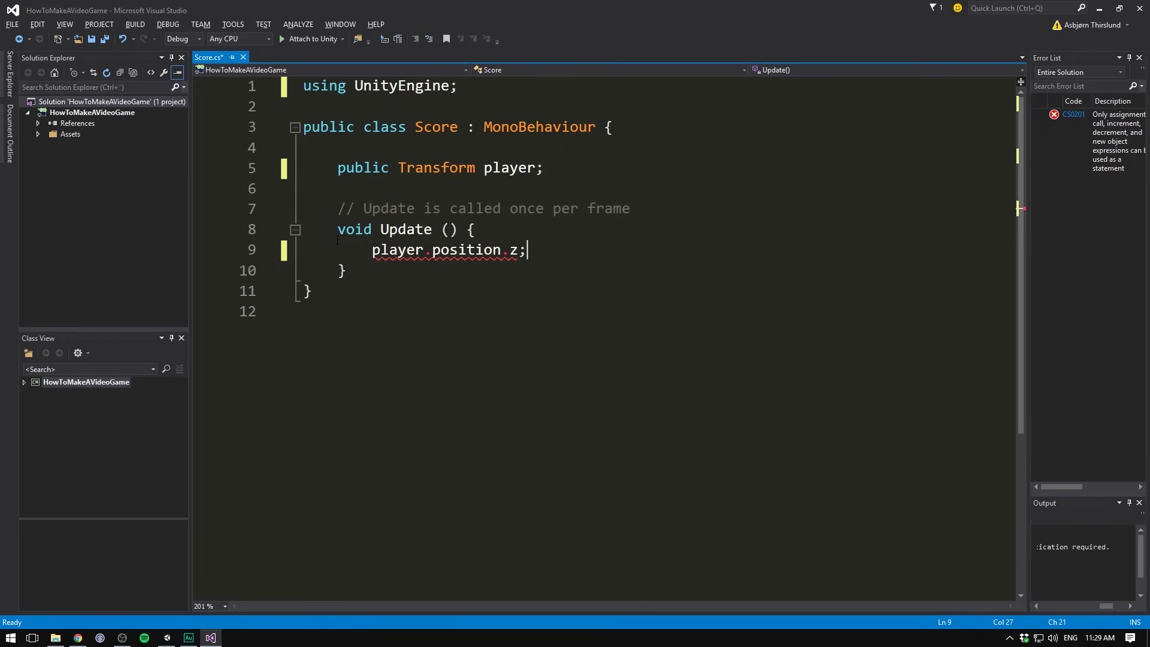
Wrap player.position.z in a Debug.Log call inside Update and save the Score script
{"action": "left_click", "coordinate": [371, 250]}
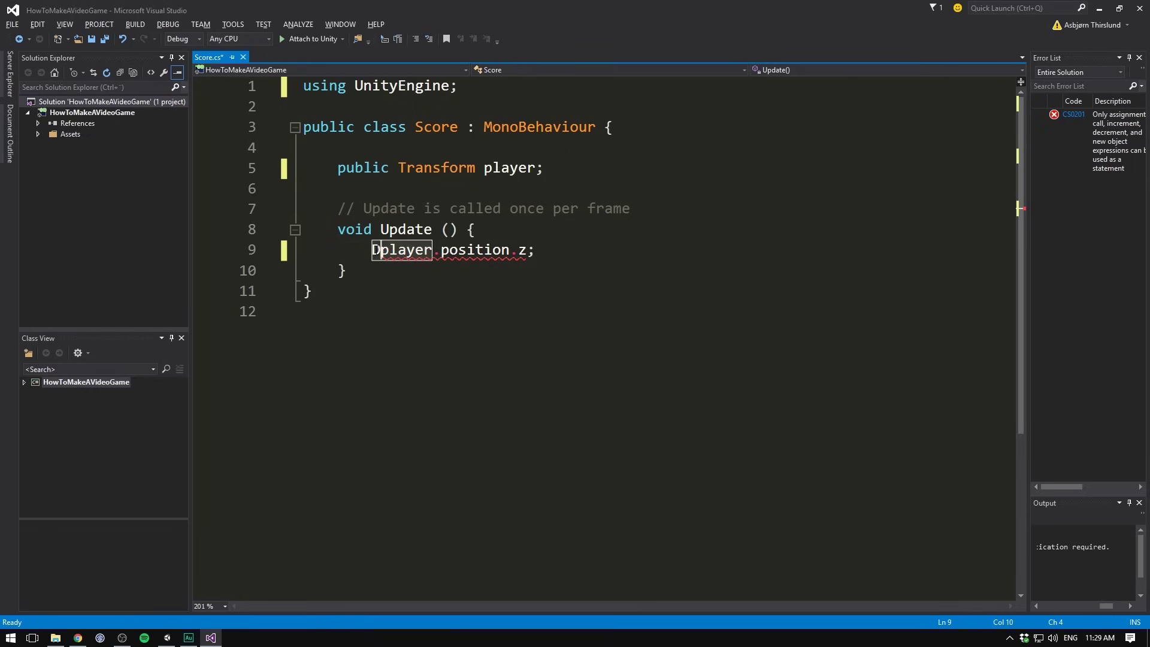
{"action": "type", "text": "Debug.Log("}
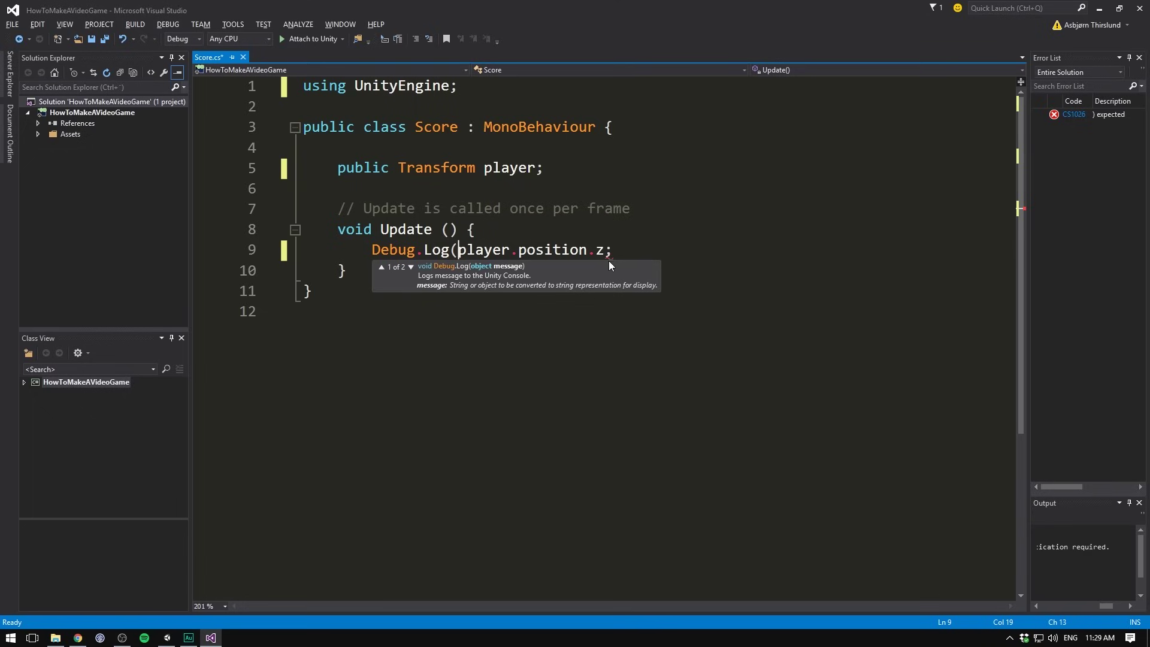
{"action": "left_click", "coordinate": [605, 250]}
{"action": "type", "text": ")"}
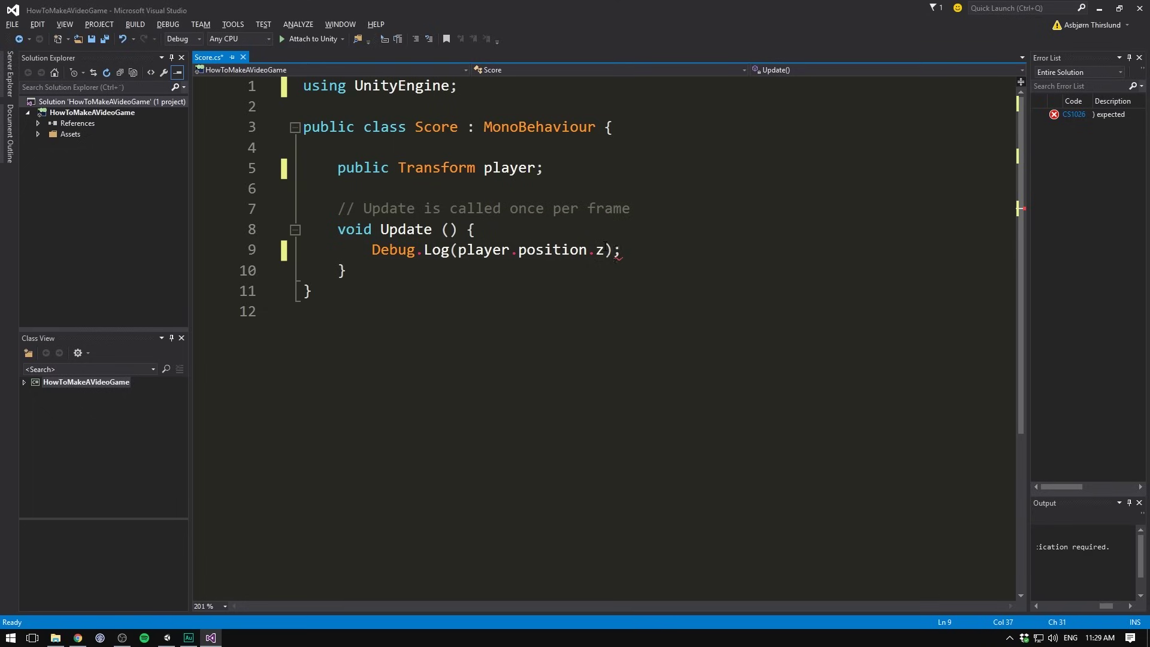
{"action": "key", "text": "ctrl+s"}
Switch to Unity and assign the Player object to the Player field of the Text object's Score component
{"action": "key", "text": "alt+Tab"}
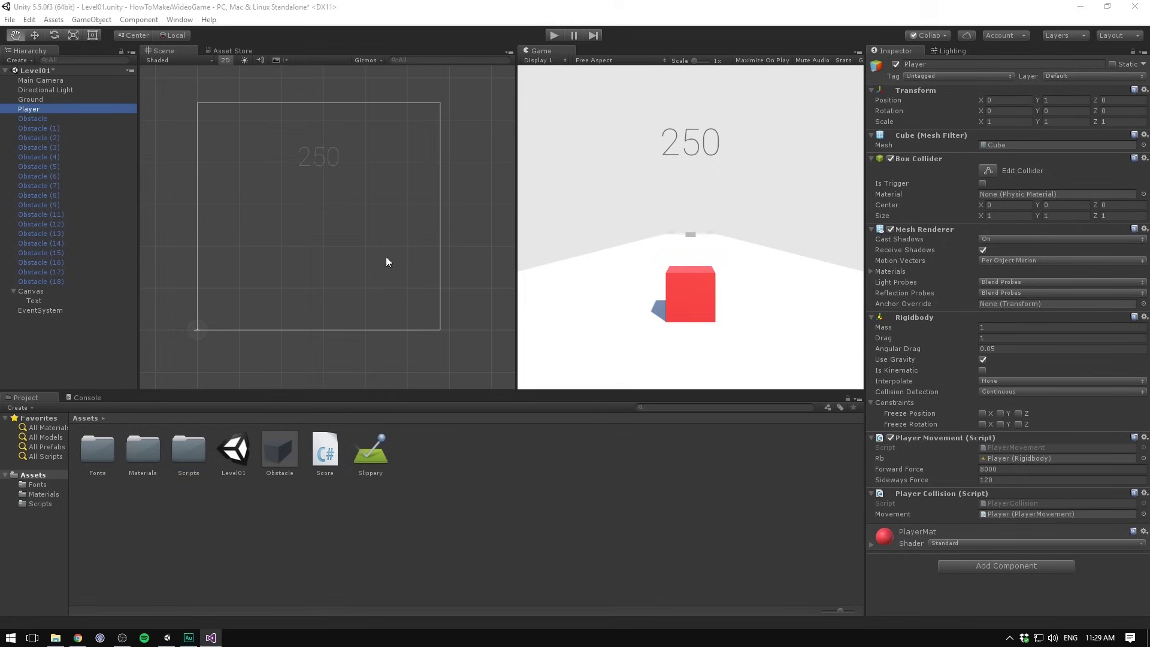
{"action": "left_click", "coordinate": [42, 301]}
{"action": "left_click_drag", "start_coordinate": [25, 109], "coordinate": [1018, 455]}
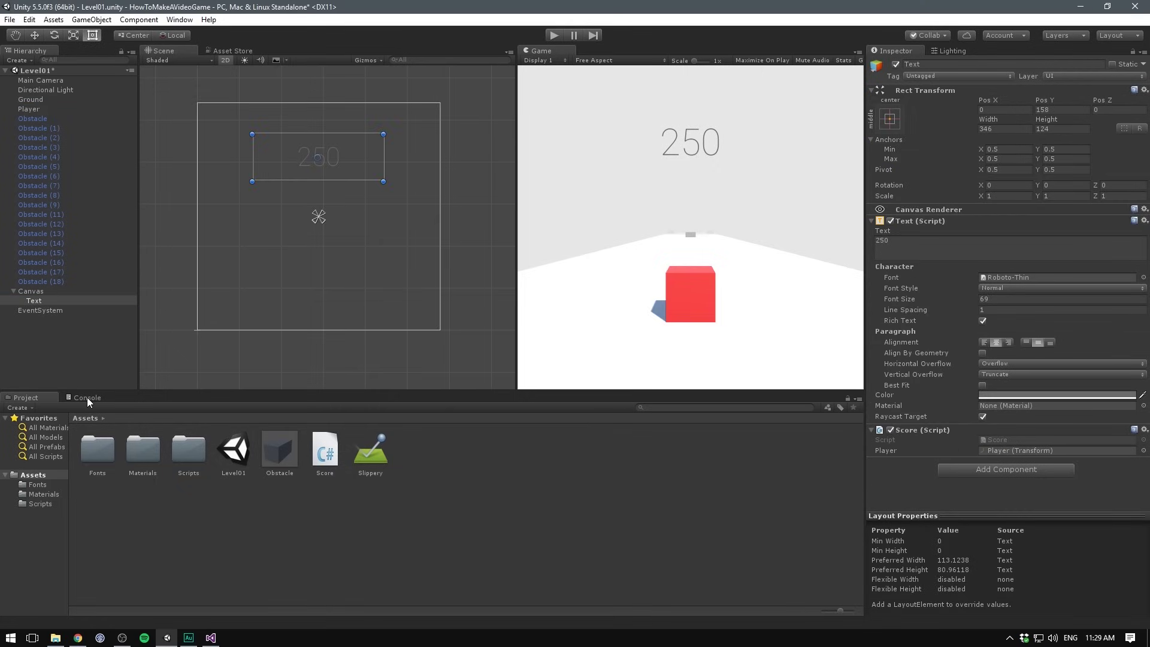
Play the game with the Console shown to examine the logged z positions, and stop it
{"action": "left_click", "coordinate": [87, 397]}
{"action": "left_click", "coordinate": [554, 36]}
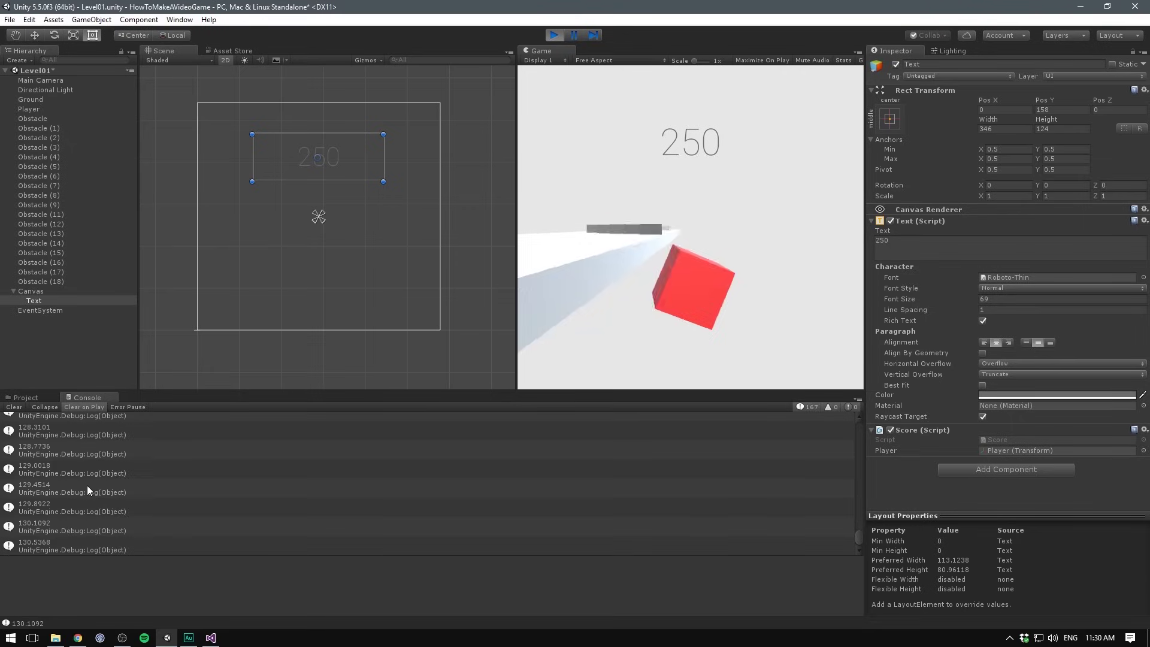
{"action": "left_click", "coordinate": [554, 35]}
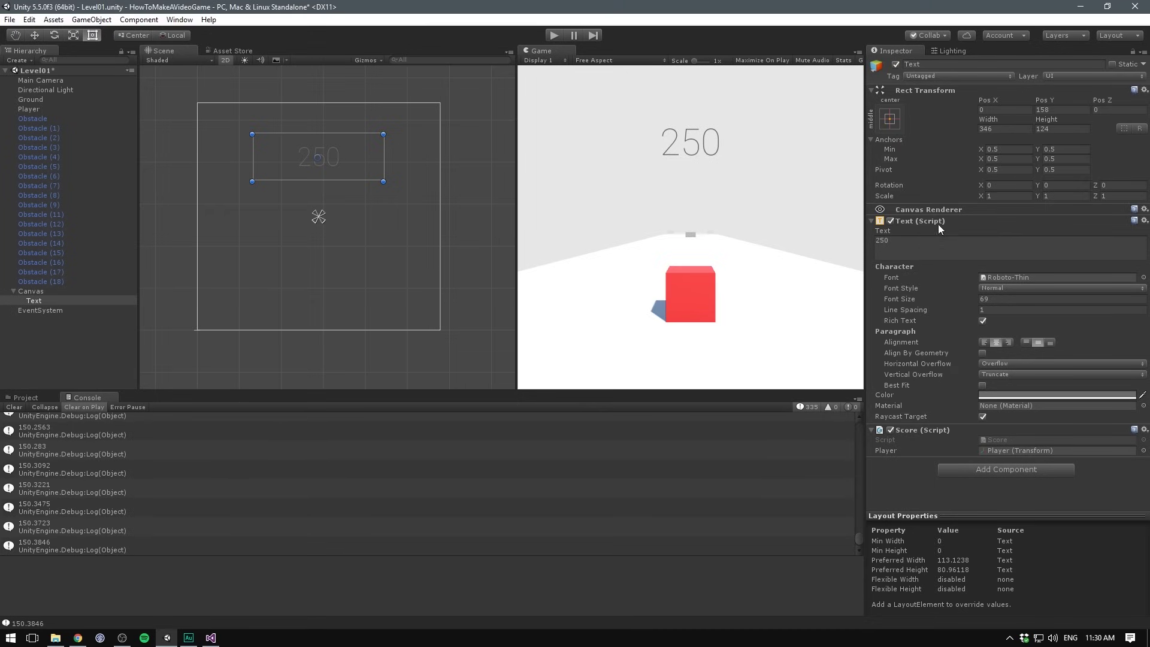
Switch to Visual Studio and add a using UnityEngine.UI; line below using UnityEngine; in the Score script
{"action": "left_click", "coordinate": [210, 637]}
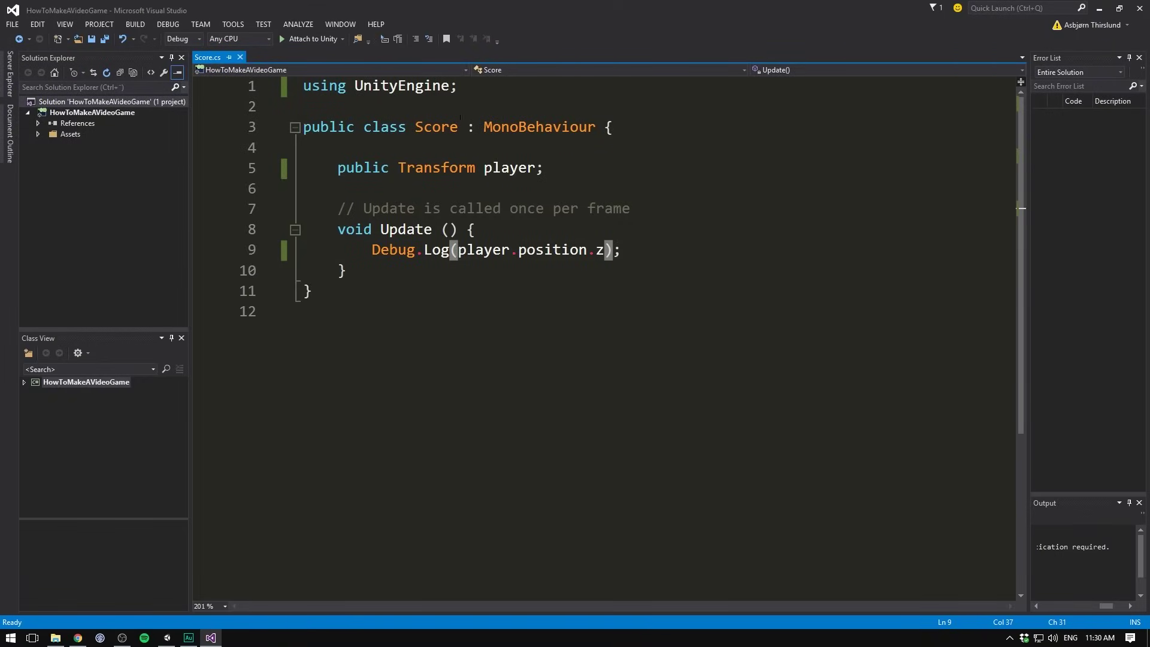
{"action": "left_click", "coordinate": [482, 85]}
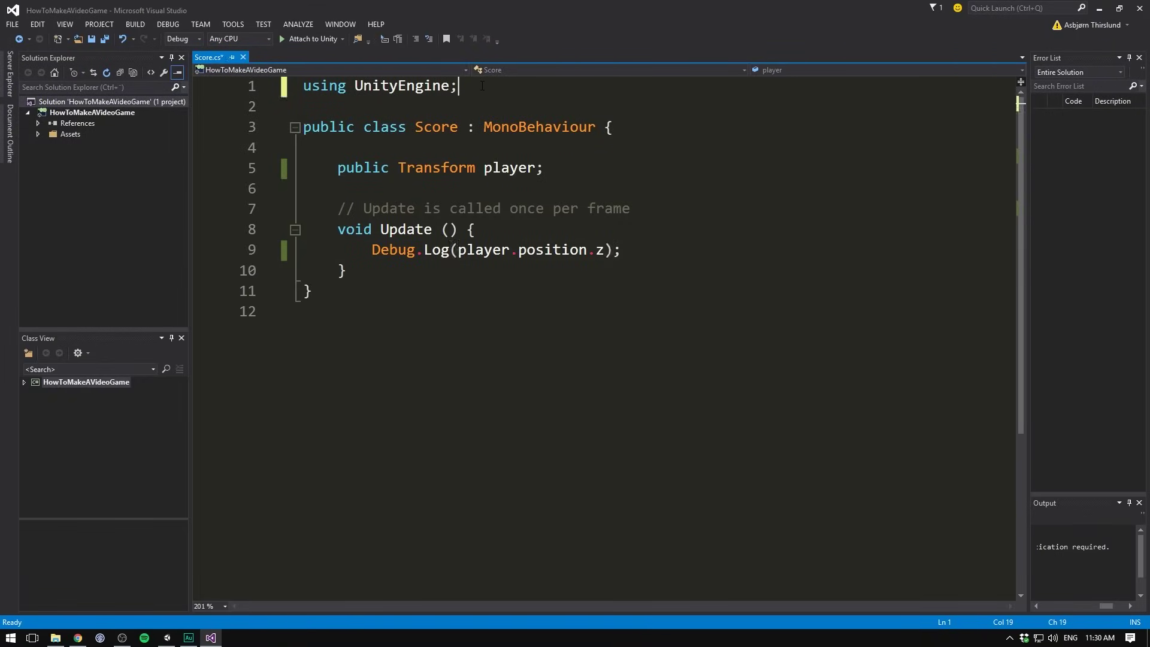
{"action": "key", "text": "Return"}
{"action": "type", "text": "using UnityEngine."}
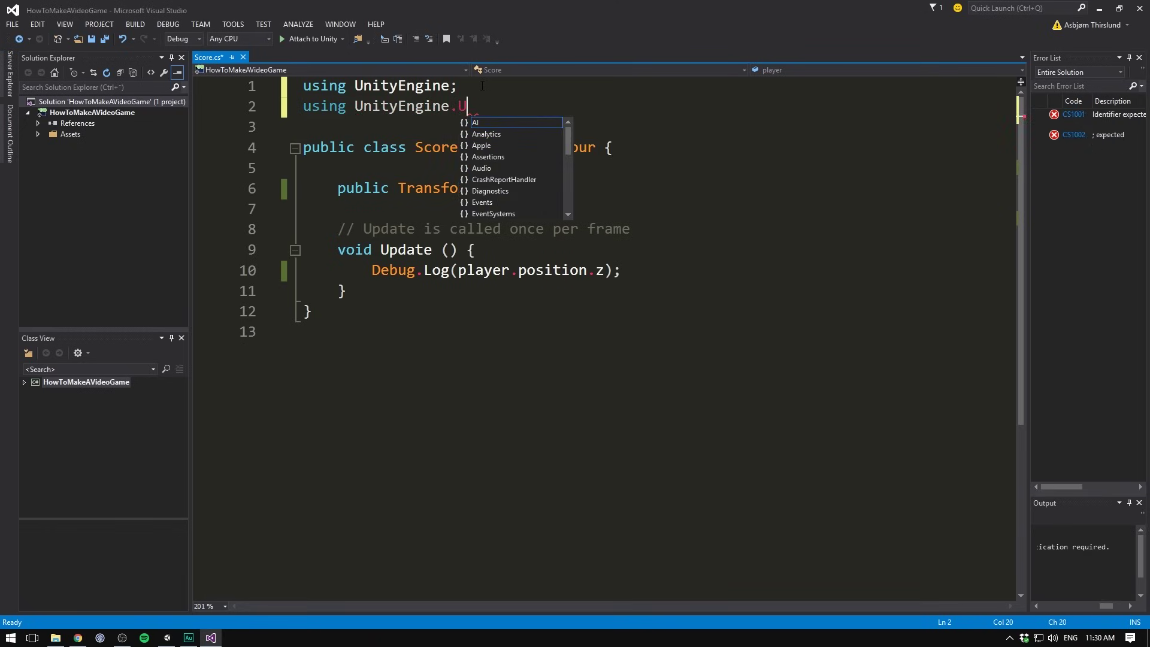
{"action": "type", "text": "UI;"}
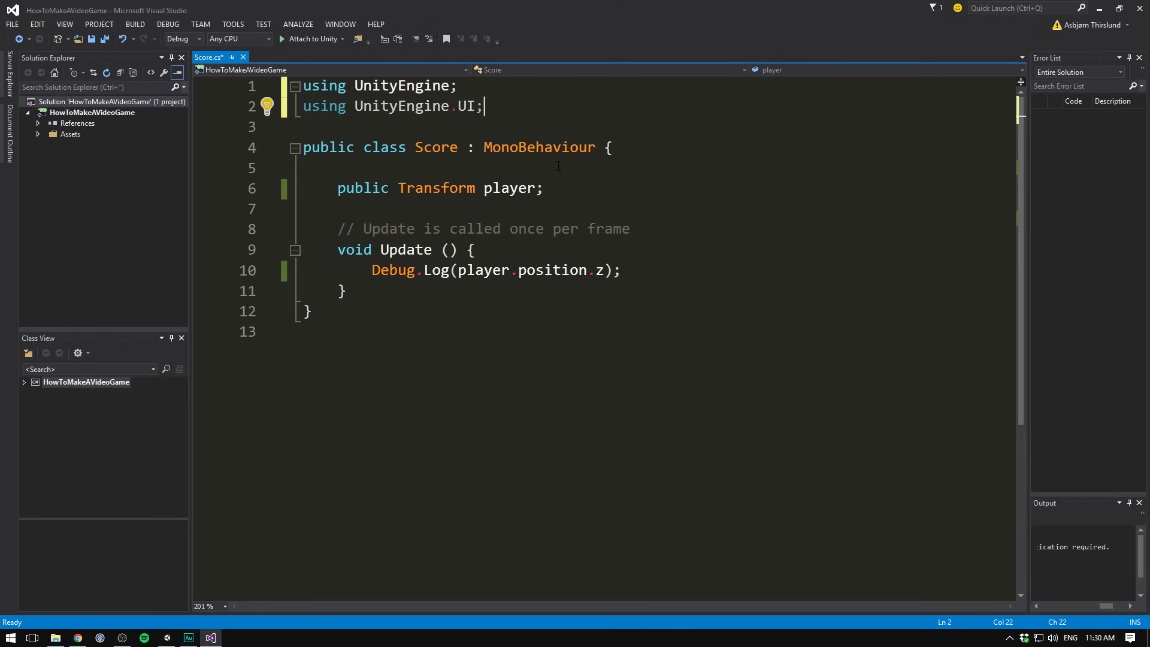
Declare a public Text variable named scoreText below the player variable
{"action": "left_click", "coordinate": [559, 192]}
{"action": "key", "text": "Return"}
{"action": "type", "text": "public "}
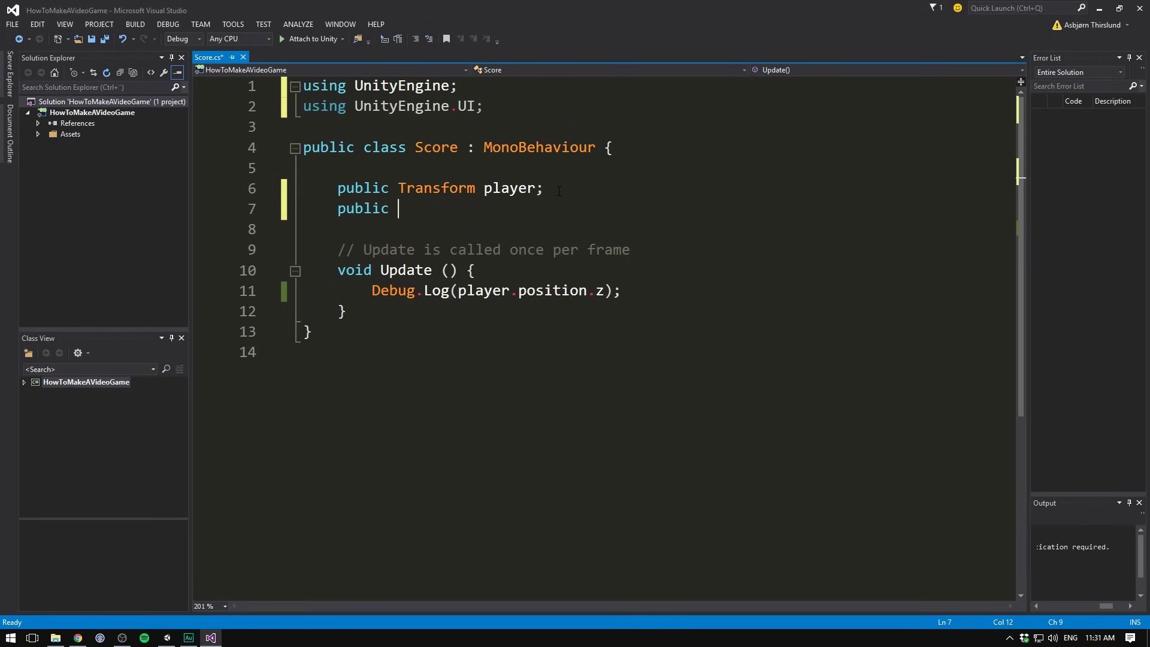
{"action": "type", "text": "Text"}
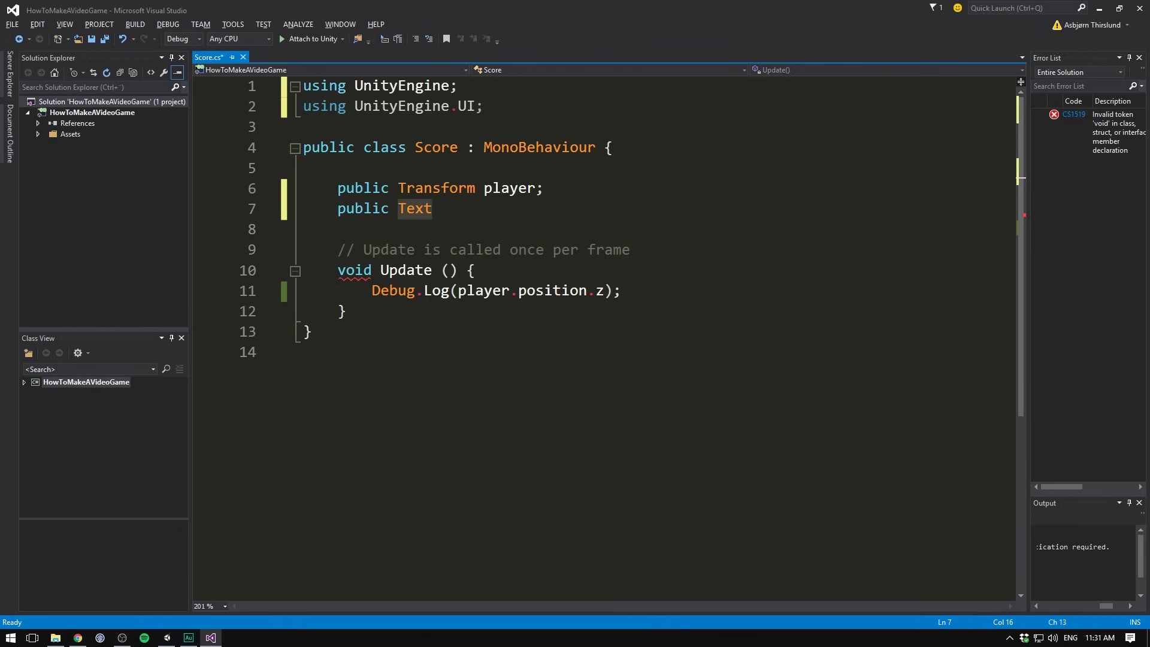
{"action": "key", "text": "alt+Tab"}
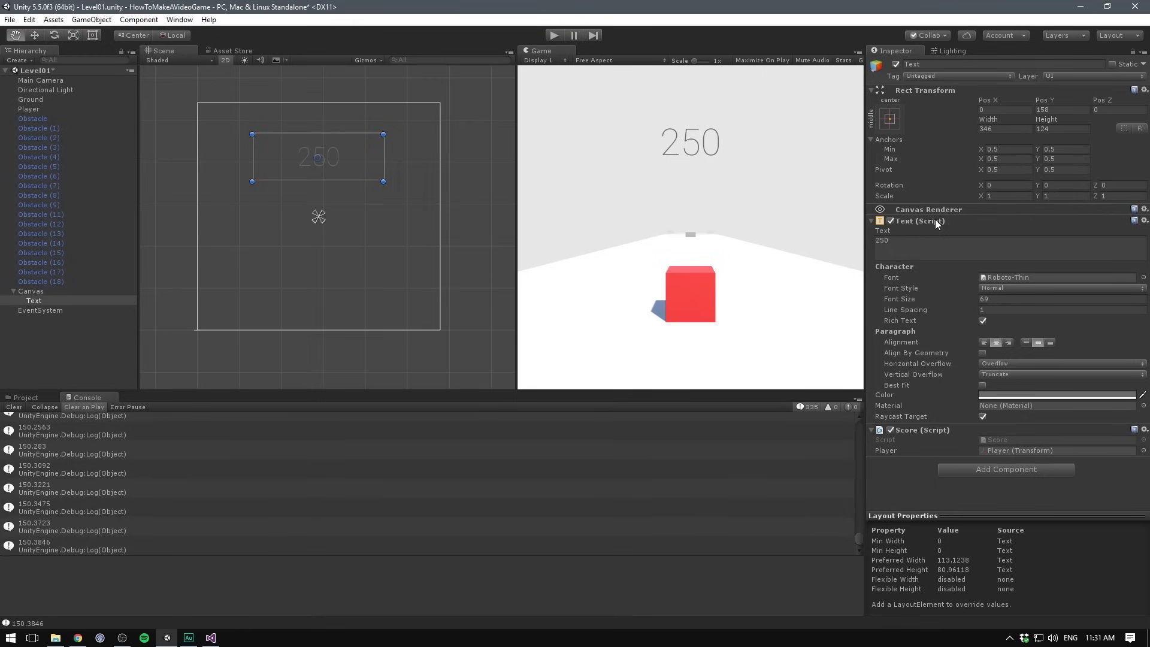
{"action": "key", "text": "alt+Tab"}
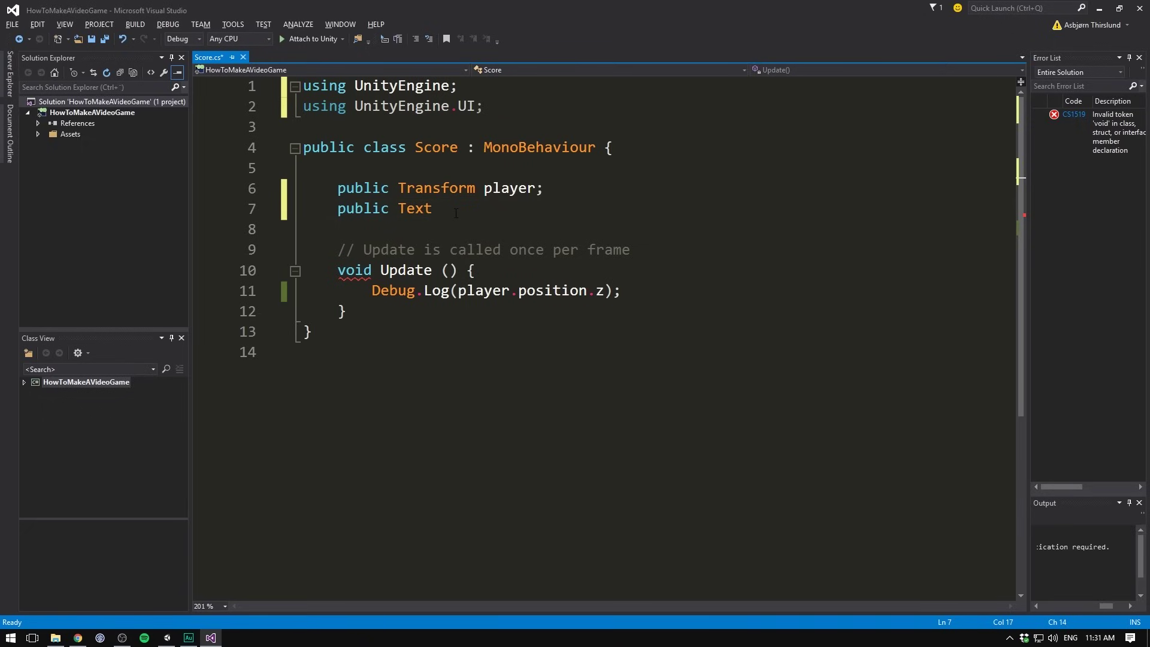
{"action": "type", "text": "scoreText;"}
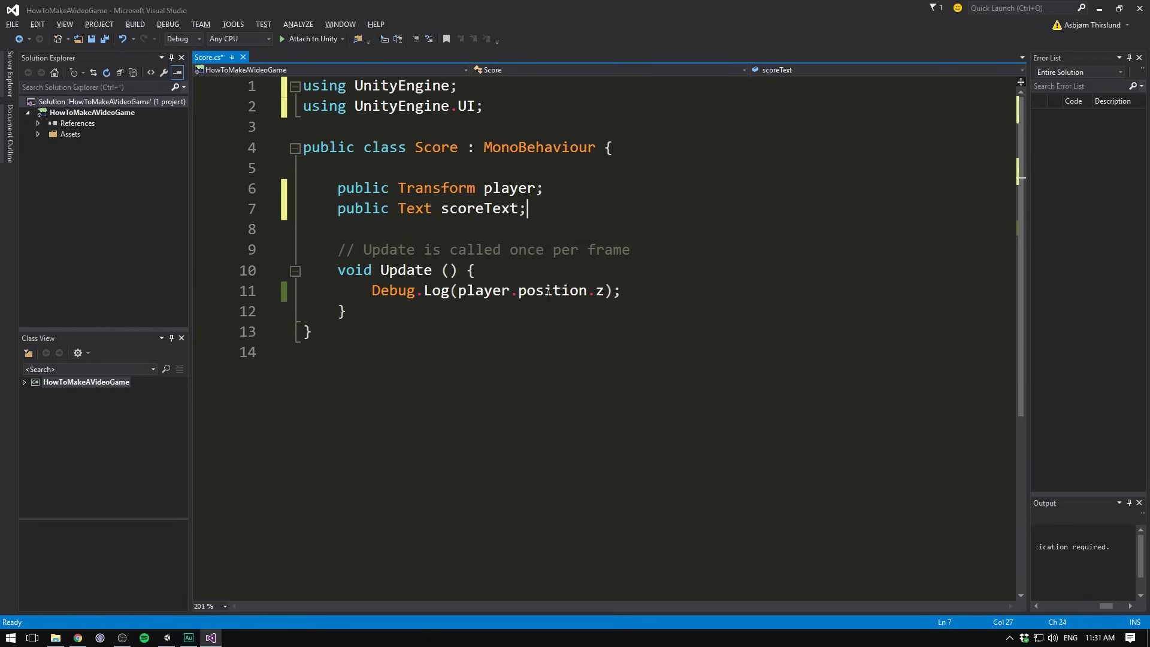
Replace the Debug.Log statement in Update with the start of a scoreText member access
{"action": "left_click_drag", "start_coordinate": [649, 289], "coordinate": [375, 291]}
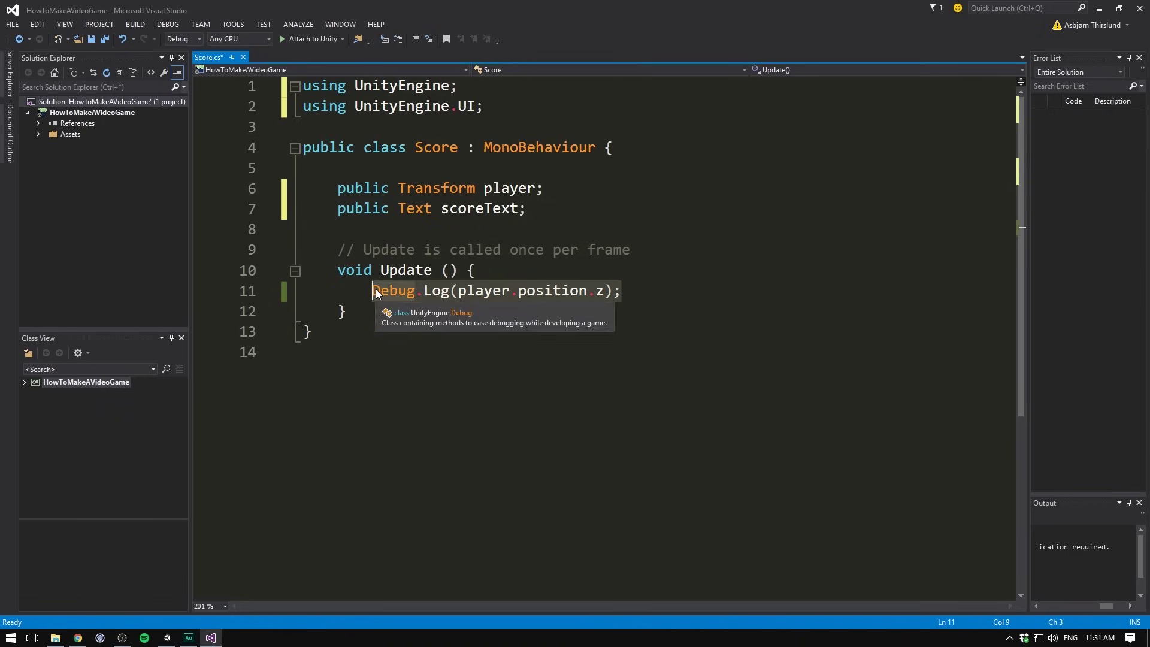
{"action": "type", "text": "scoreText."}
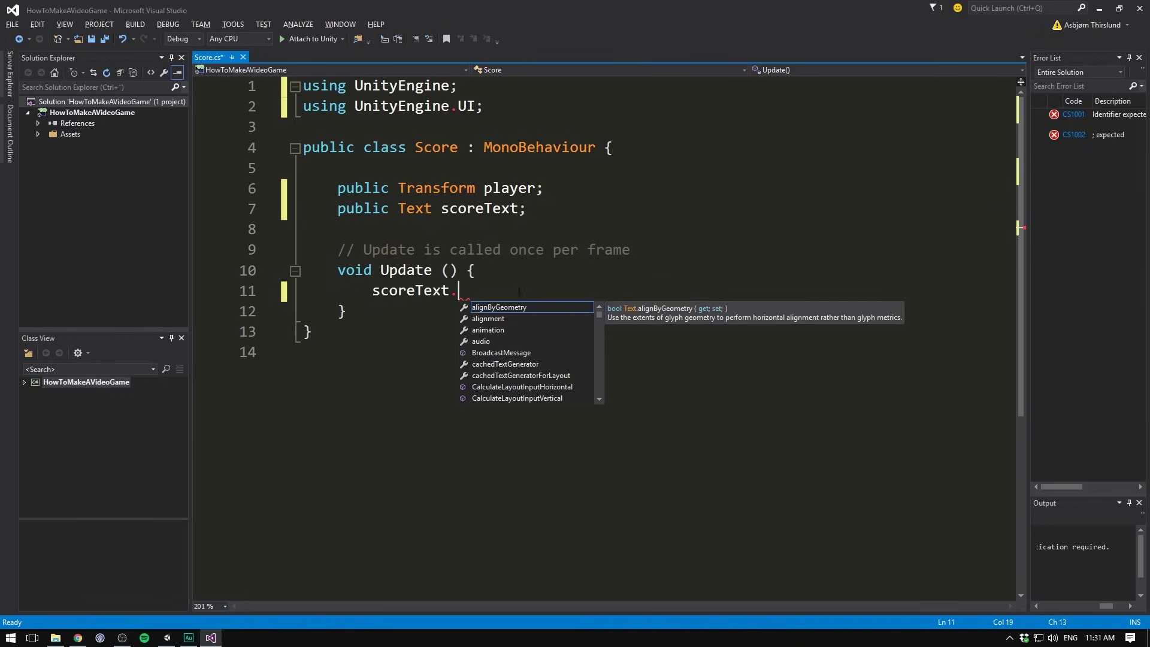
{"action": "type", "text": "font"}
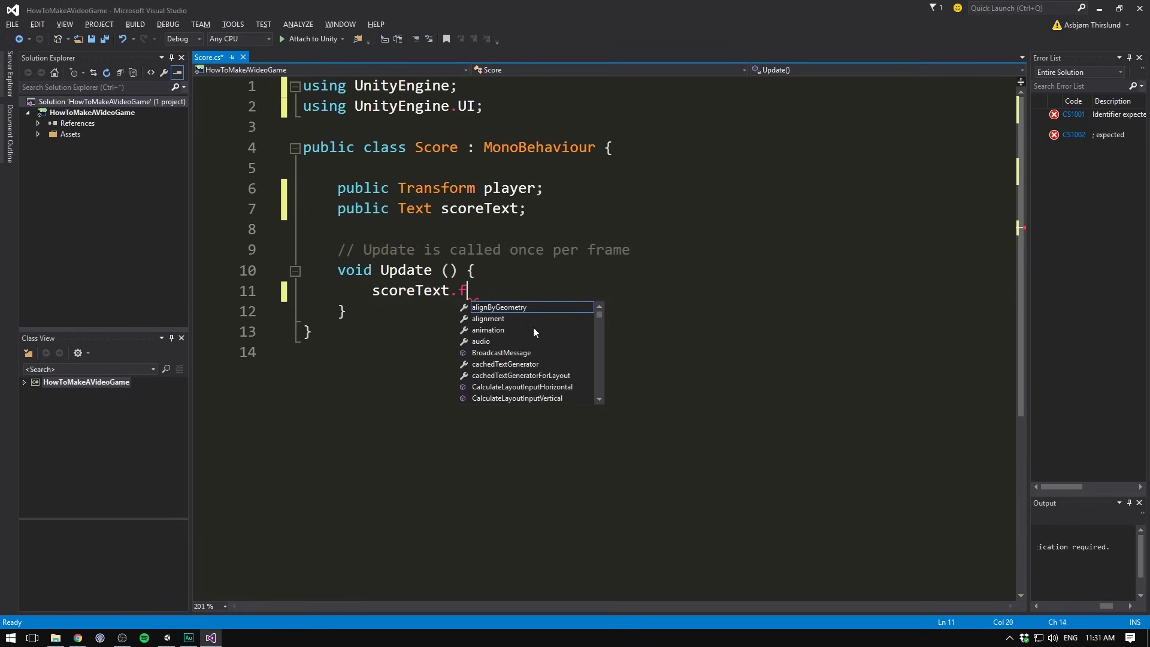
{"action": "key", "text": "BackSpace"}
{"action": "key", "text": "BackSpace"}
{"action": "key", "text": "BackSpace"}
{"action": "key", "text": "BackSpace"}
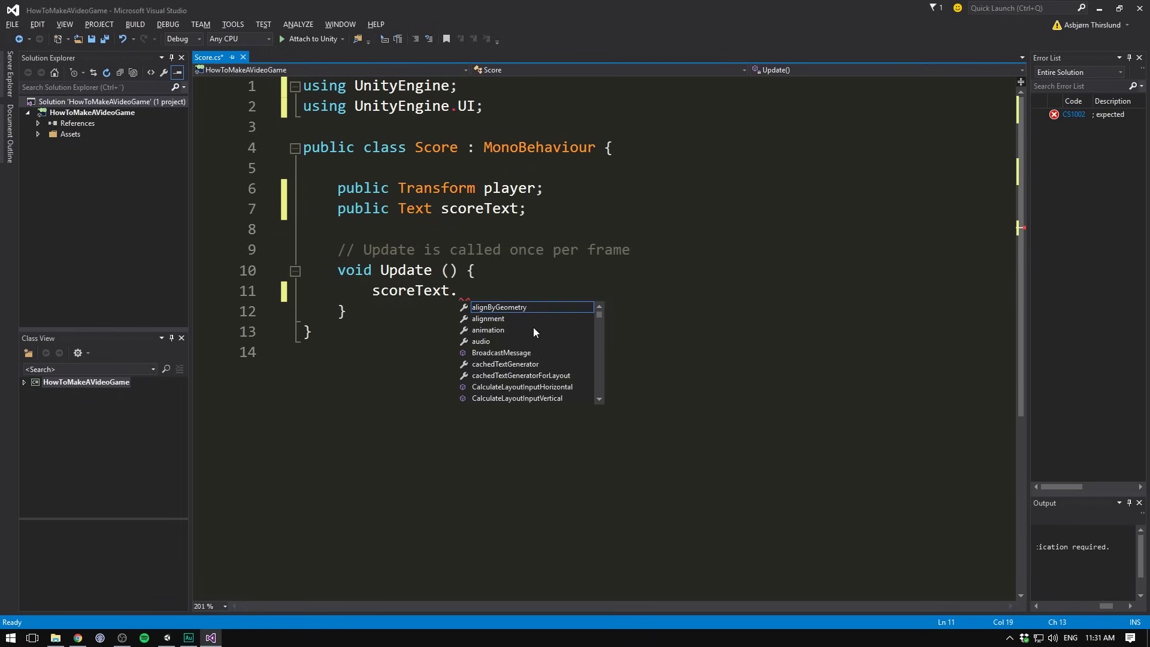
{"action": "type", "text": "co"}
{"action": "key", "text": "BackSpace"}
{"action": "key", "text": "BackSpace"}
Complete the Update statement as scoreText.text = player.position.z; and inspect the flagged player.position.z expression
{"action": "type", "text": "text"}
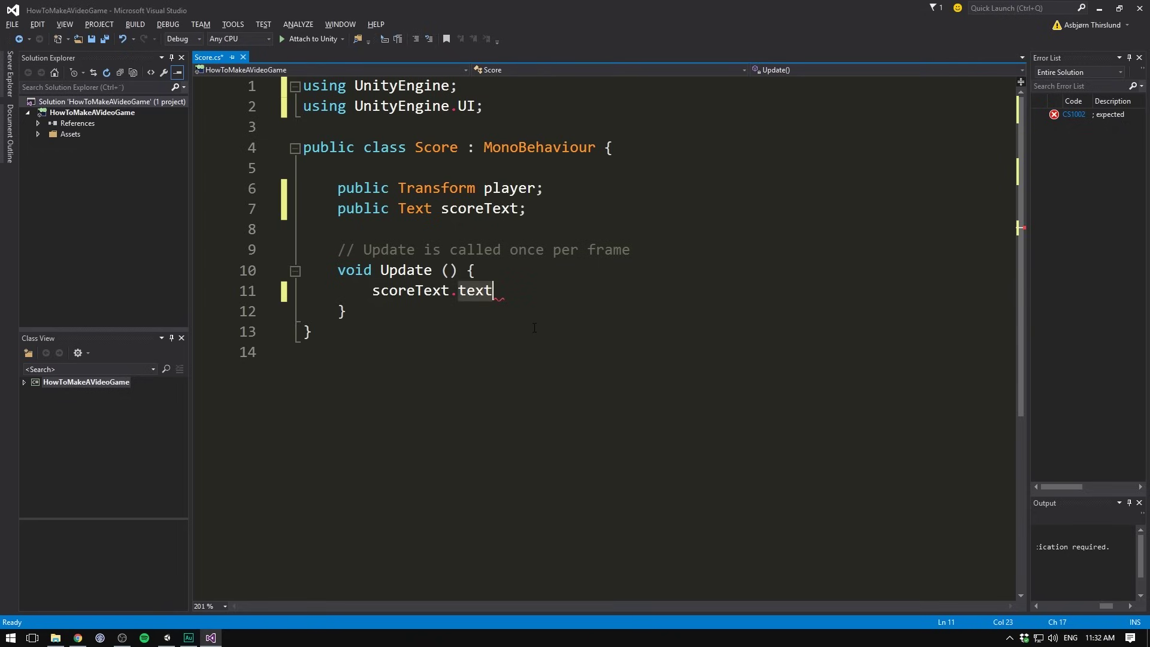
{"action": "type", "text": " = "}
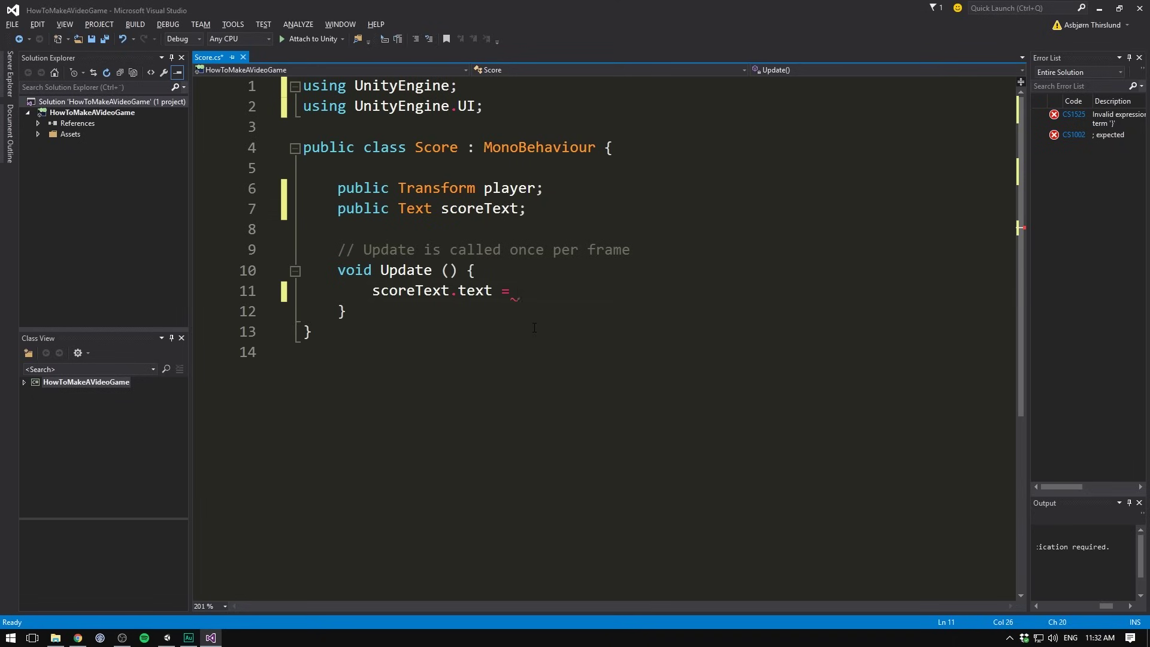
{"action": "type", "text": "player.position"}
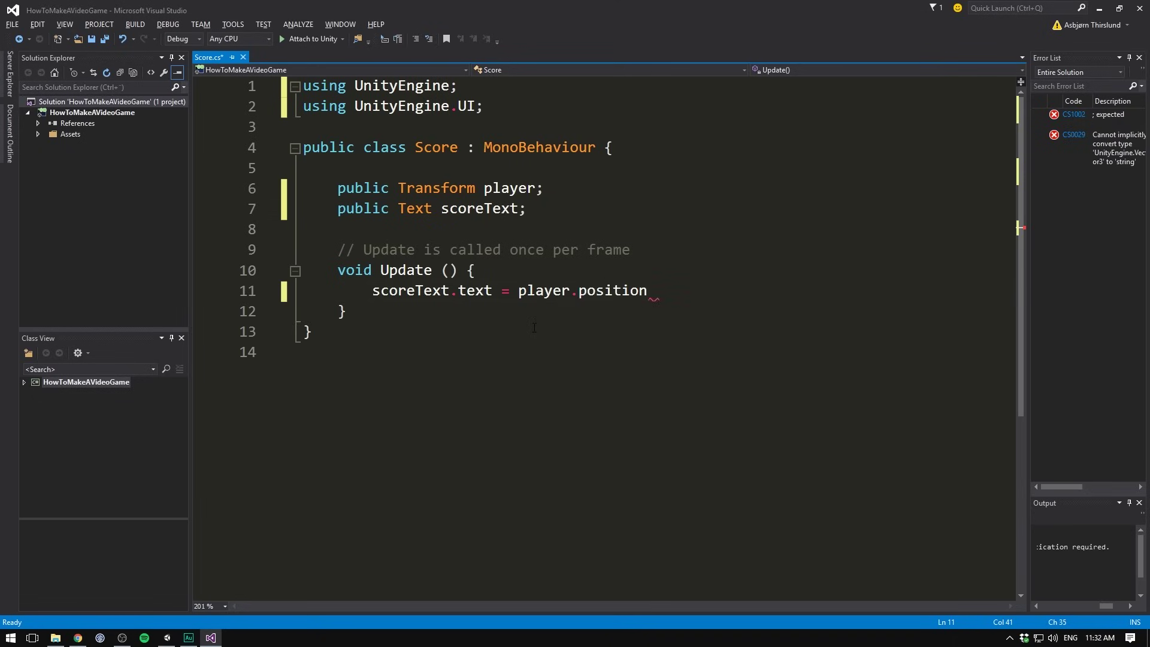
{"action": "type", "text": ".z;"}
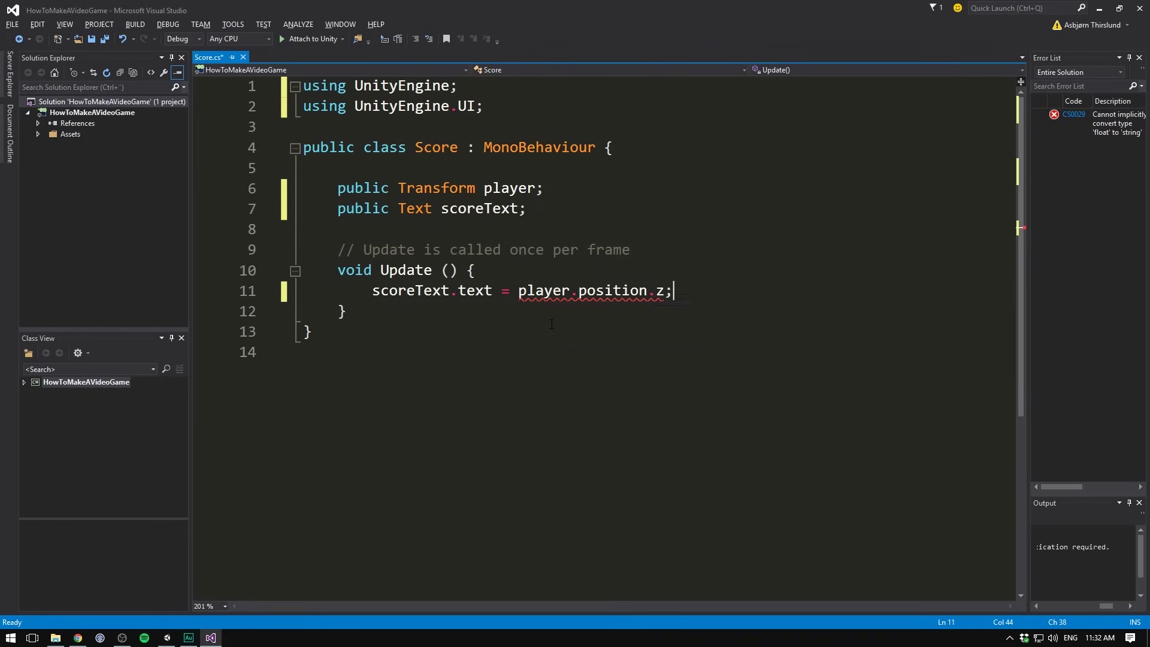
{"action": "mouse_move", "coordinate": [547, 293]}
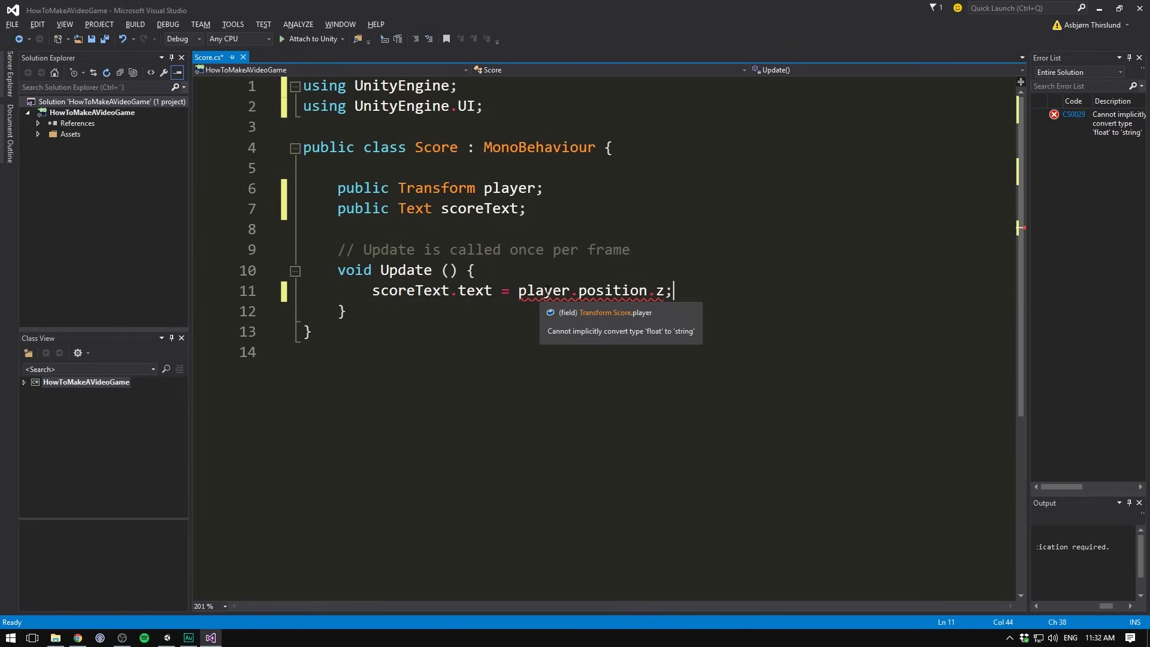
{"action": "left_click_drag", "start_coordinate": [663, 292], "coordinate": [519, 292]}
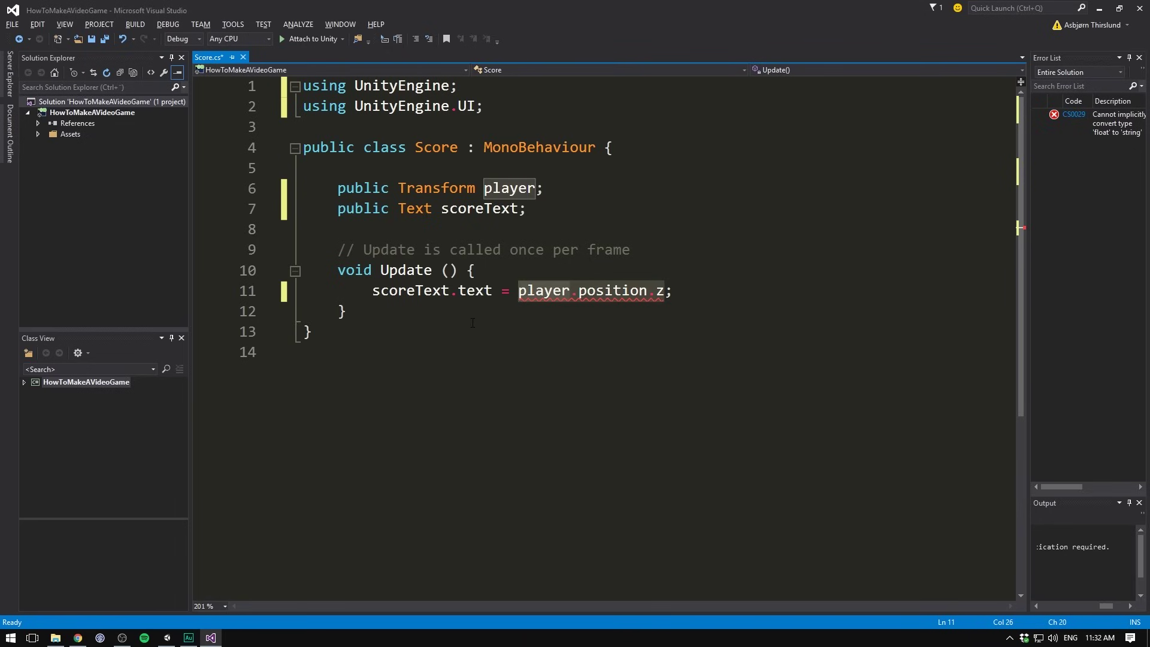
Append .ToString() to player.position.z in the Update statement and save the Score script
{"action": "key", "text": "Right"}
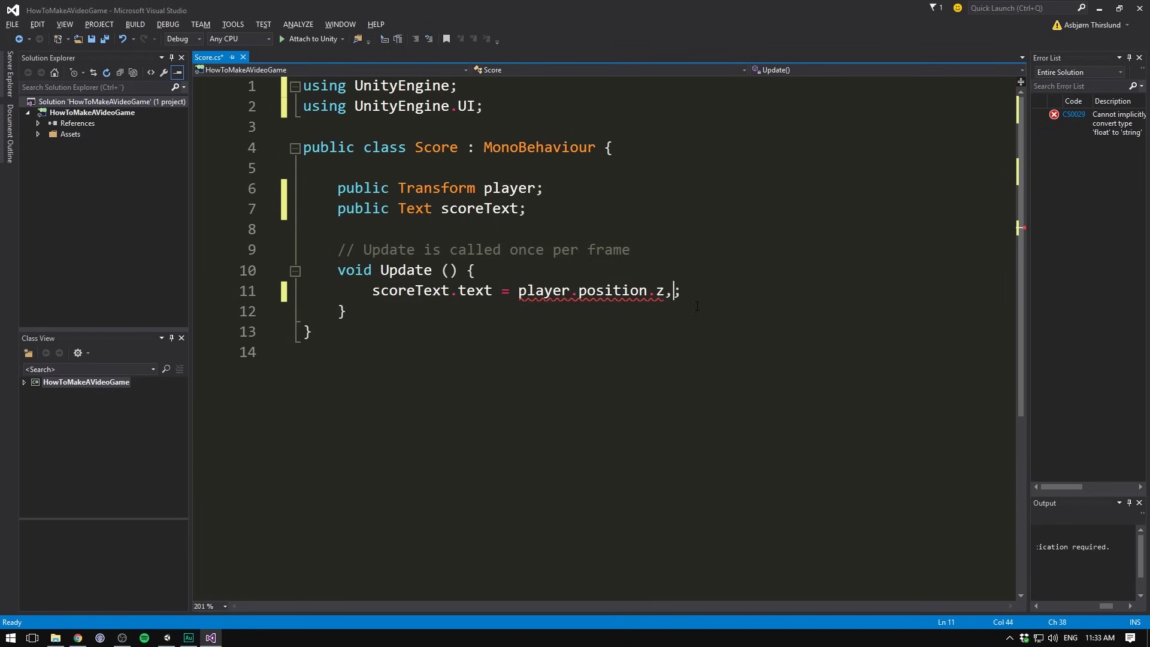
{"action": "type", "text": ".ToSt"}
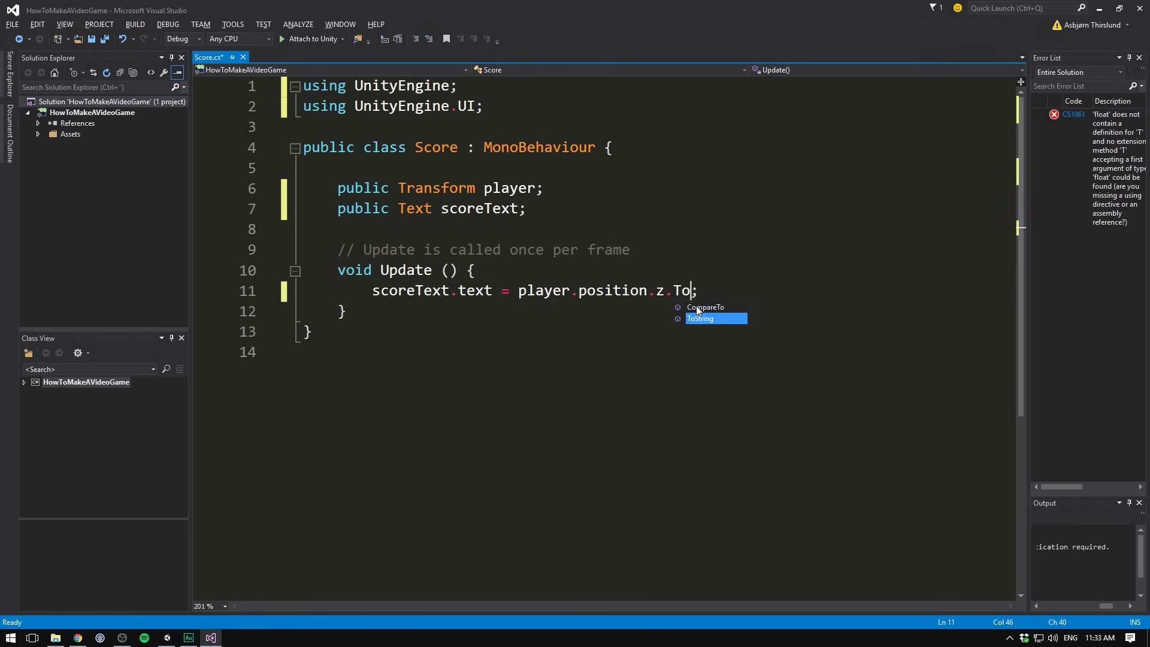
{"action": "key", "text": "Tab"}
{"action": "type", "text": "()"}
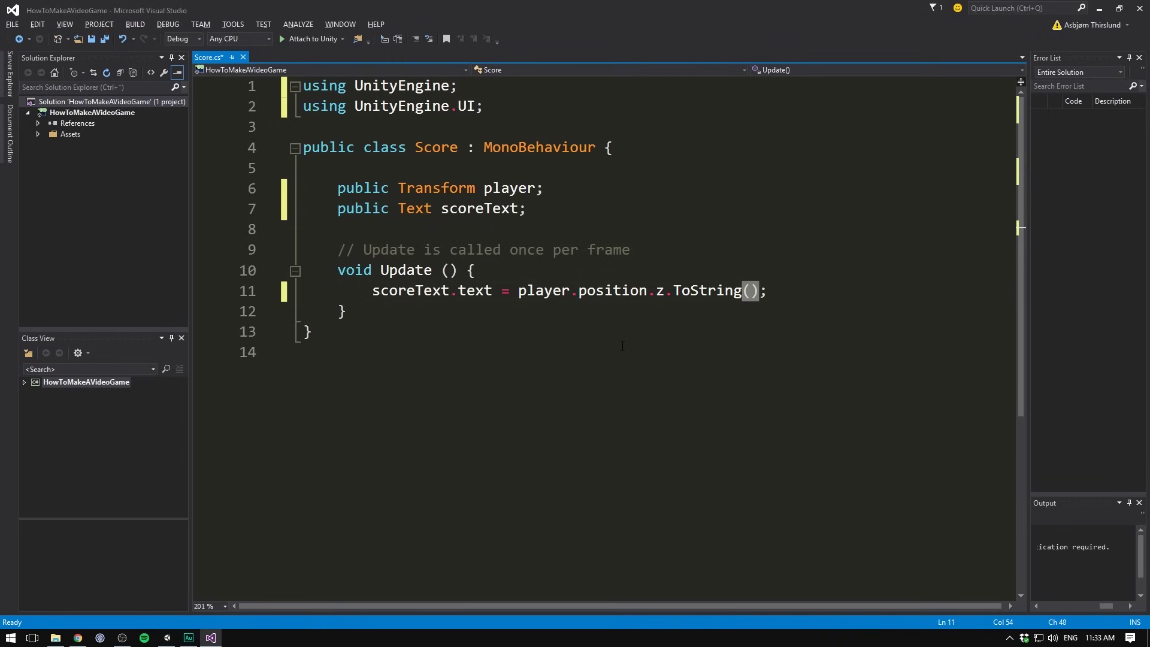
{"action": "key", "text": "ctrl+s"}
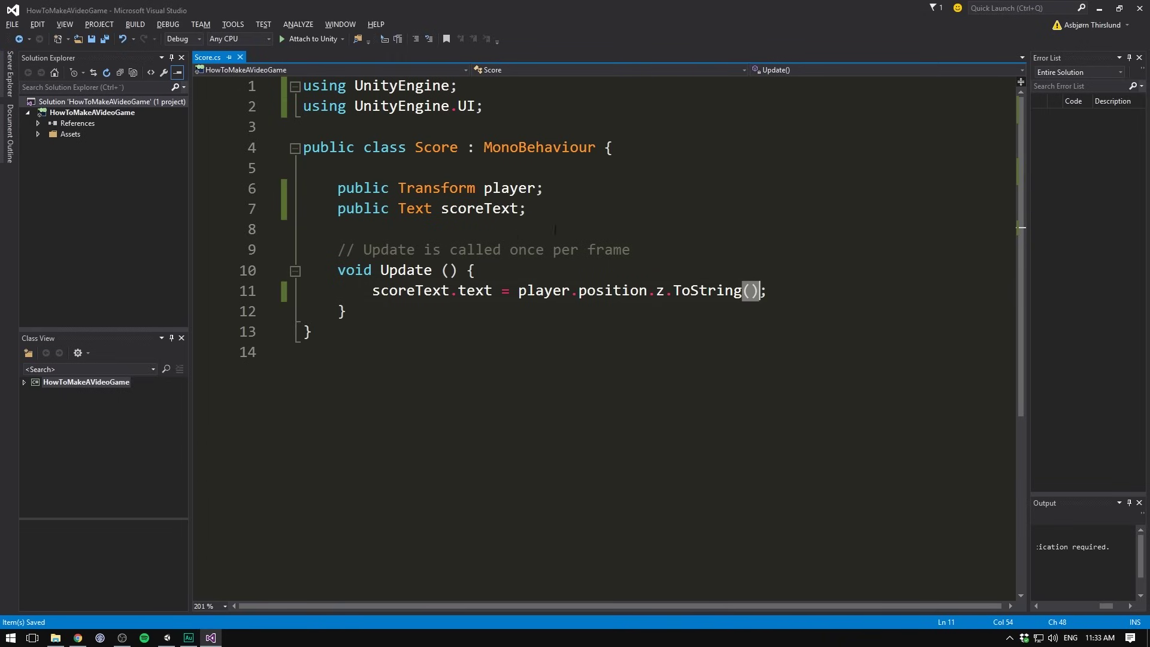
Switch to Unity, assign the object's own Text component to the Score component's Score Text reference, and play-test the level
{"action": "key", "text": "alt+Tab"}
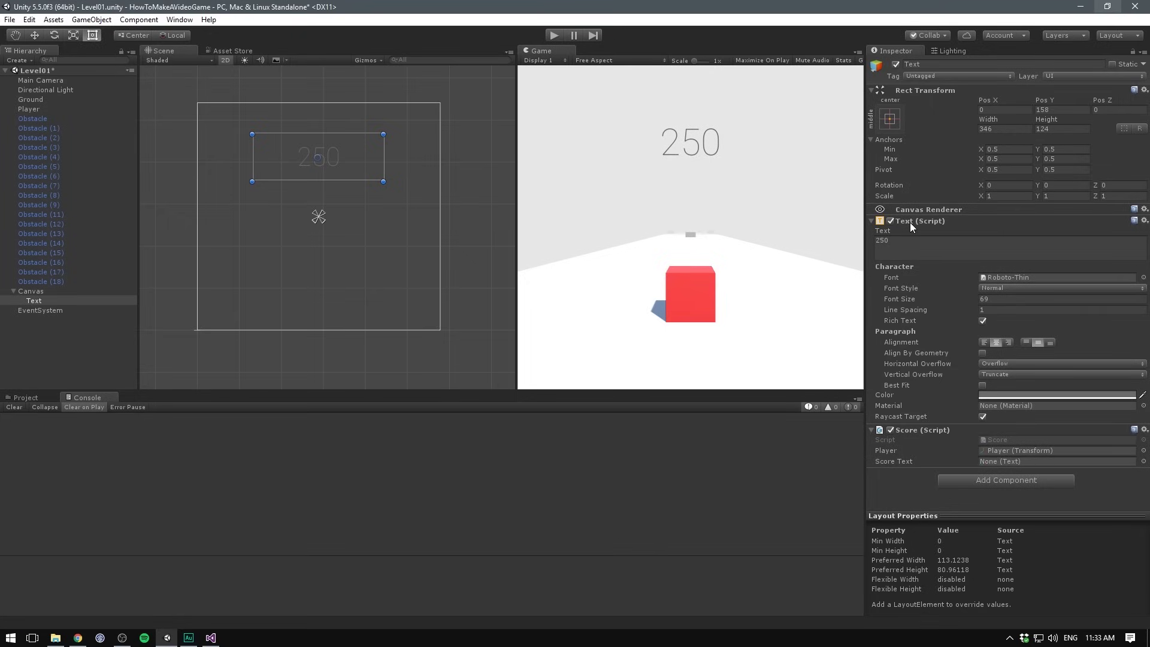
{"action": "left_click_drag", "start_coordinate": [1012, 465], "coordinate": [1013, 462]}
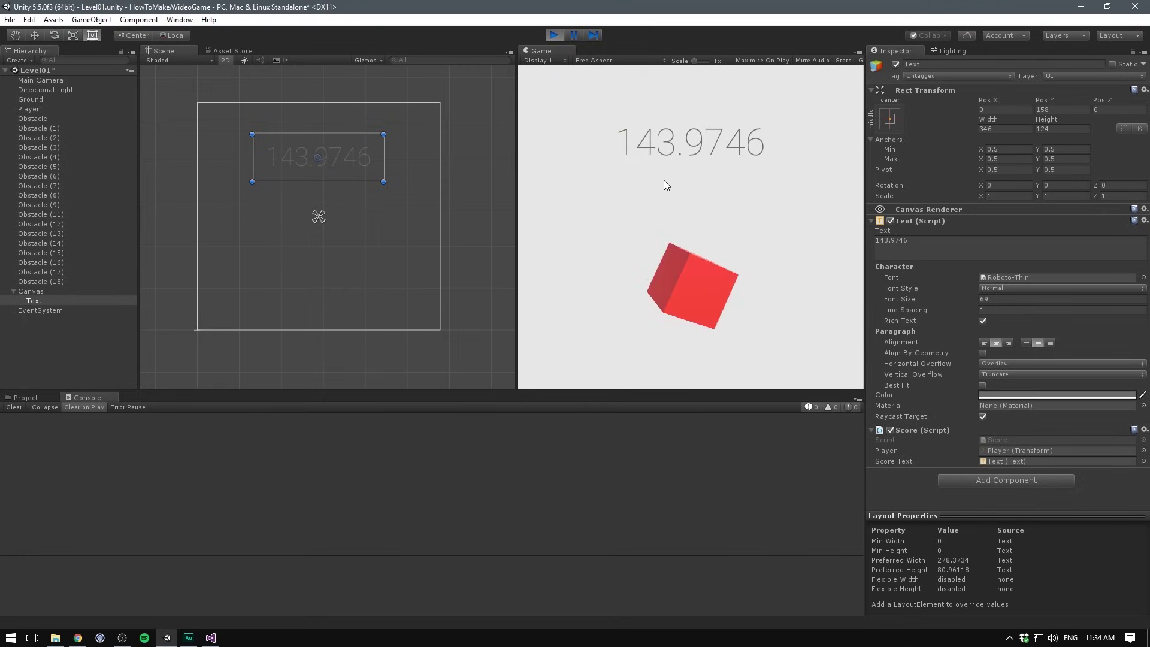
{"action": "left_click", "coordinate": [555, 35]}
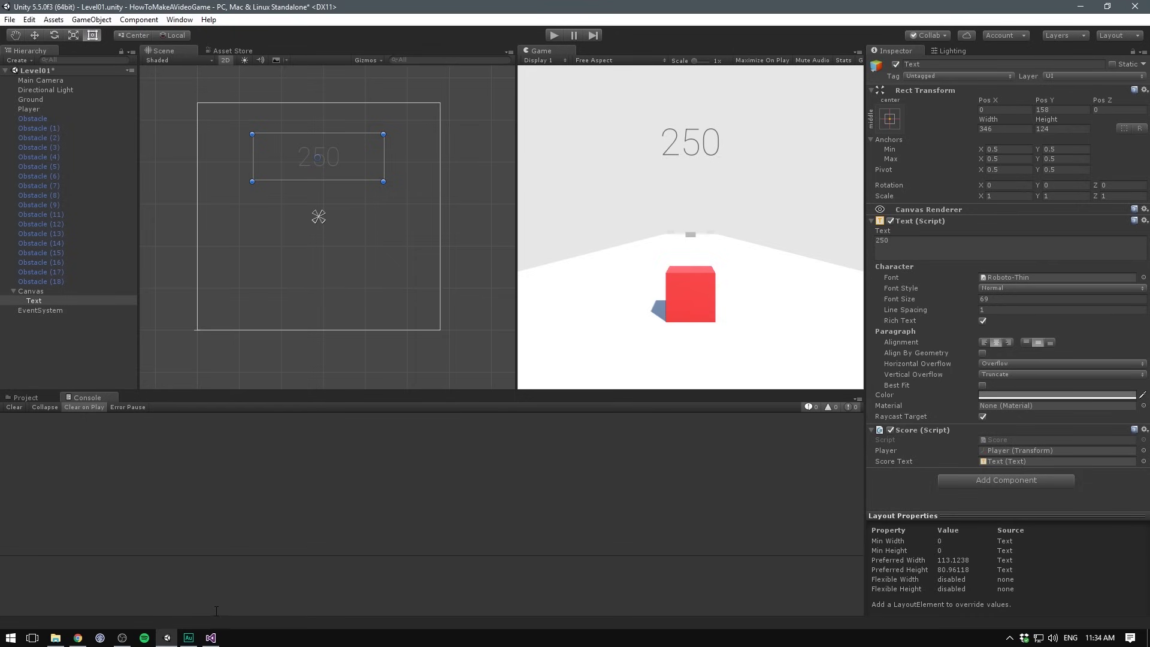
Switch to Visual Studio, add the format string "0" to the ToString call in Update and save the script
{"action": "left_click", "coordinate": [211, 637]}
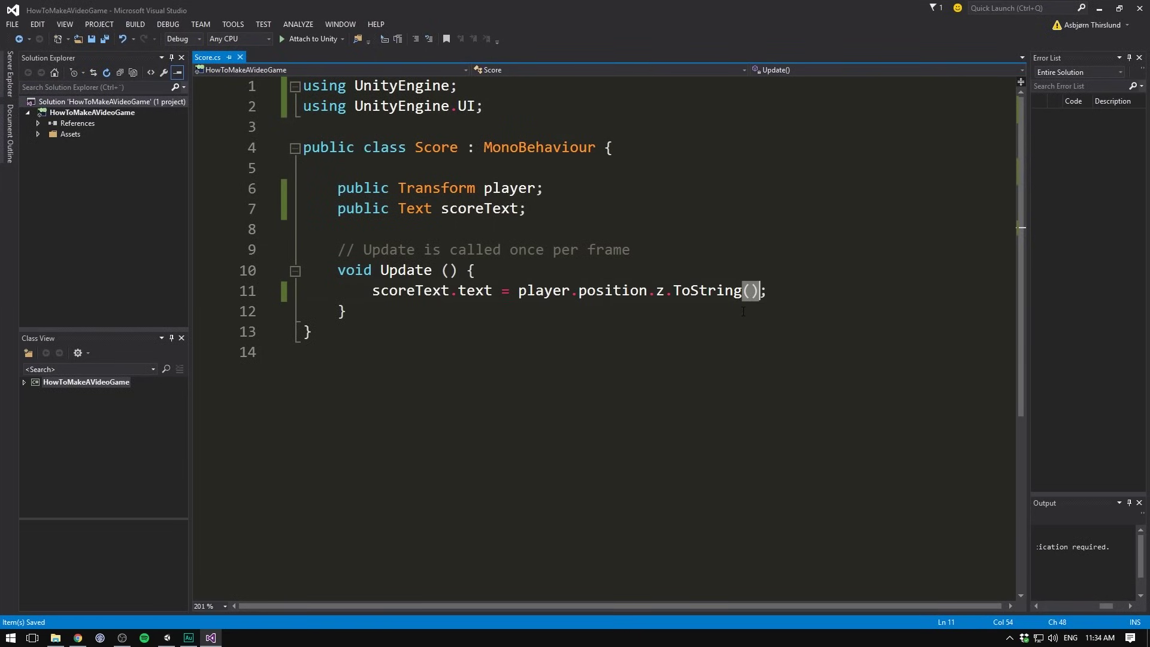
{"action": "type", "text": "\""}
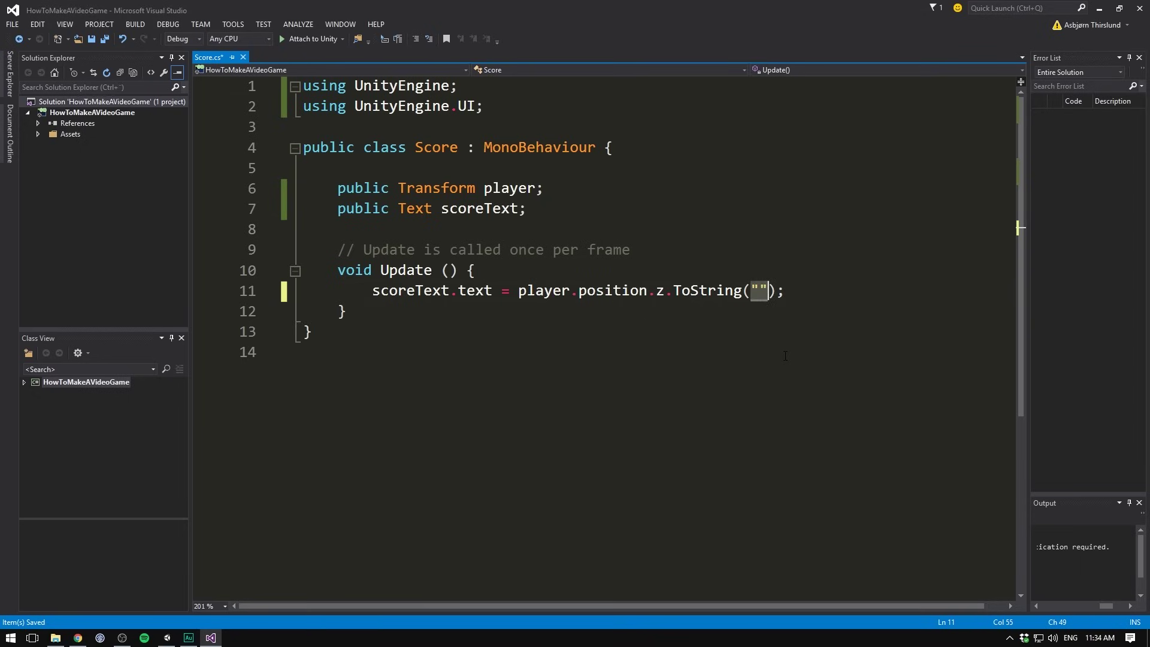
{"action": "type", "text": "0"}
{"action": "key", "text": "ctrl+s"}
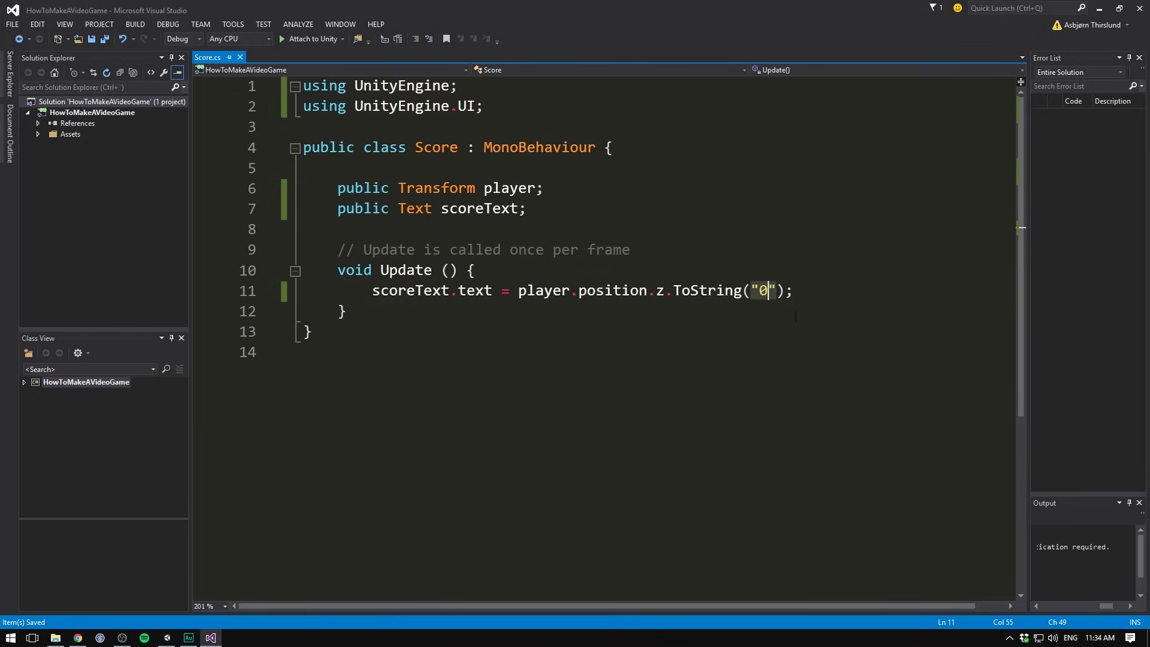
Switch to Unity and enable Pixel Perfect on the Canvas object
{"action": "key", "text": "alt+Tab"}
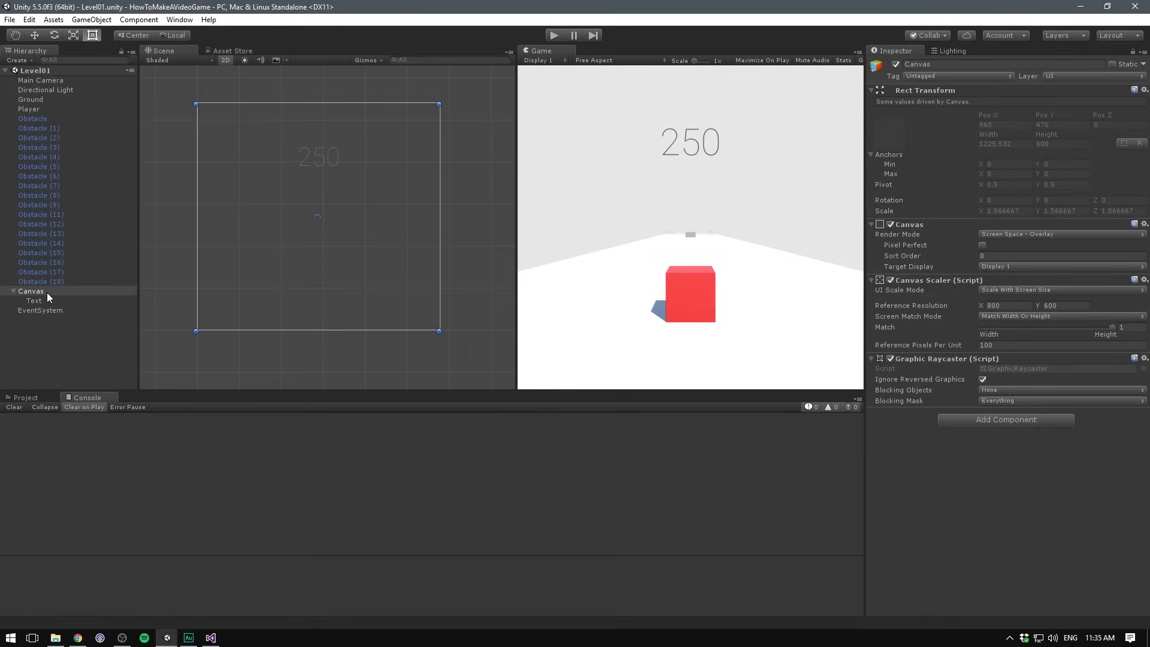
{"action": "left_click", "coordinate": [983, 246]}
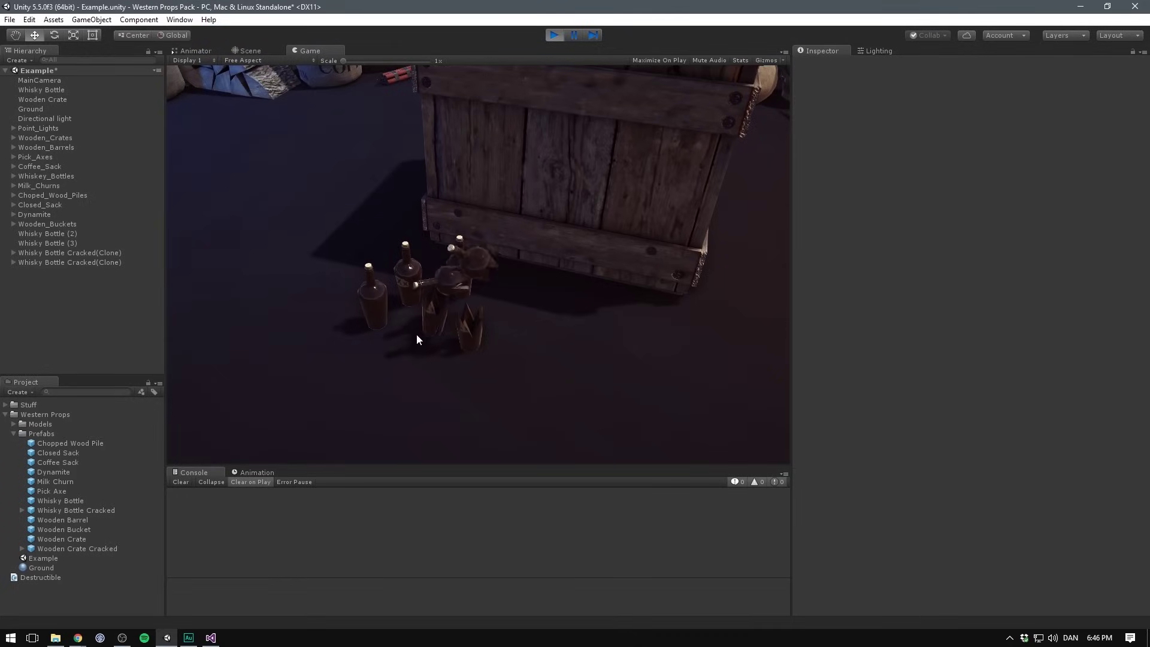
Shatter the remaining whisky bottles and the wooden crate in the running Western Props example scenes
{"action": "left_click", "coordinate": [387, 297]}
{"action": "left_click", "coordinate": [436, 278]}
{"action": "left_click", "coordinate": [453, 285]}
{"action": "left_click", "coordinate": [463, 212]}
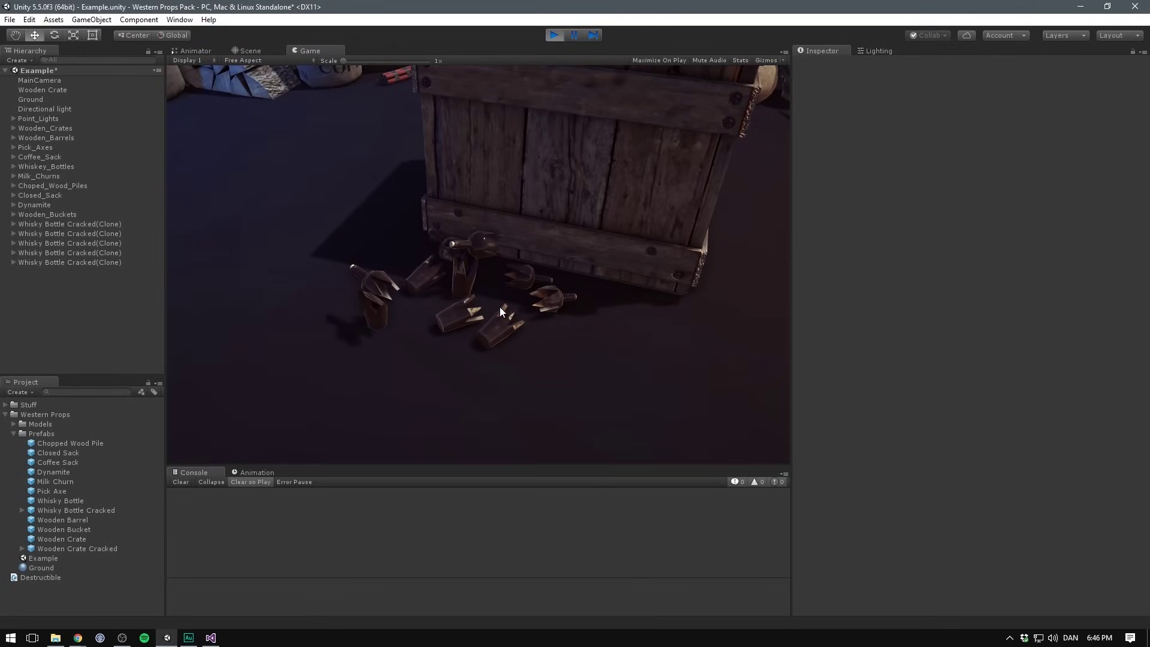
{"action": "left_click", "coordinate": [542, 127]}
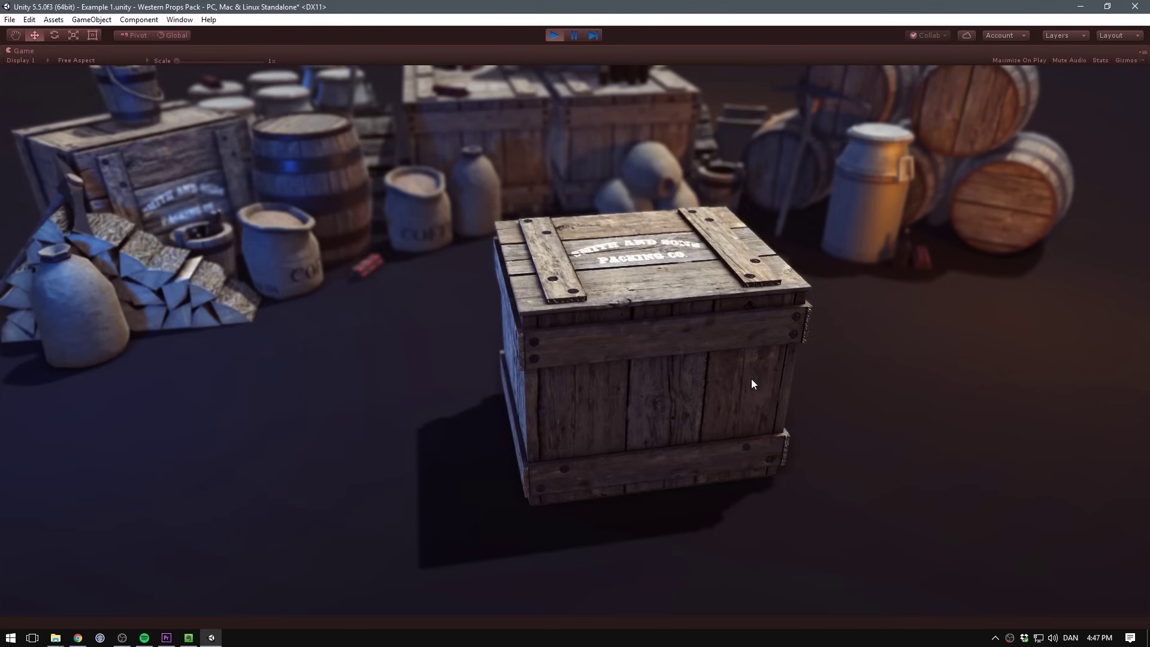
{"action": "left_click", "coordinate": [751, 379]}
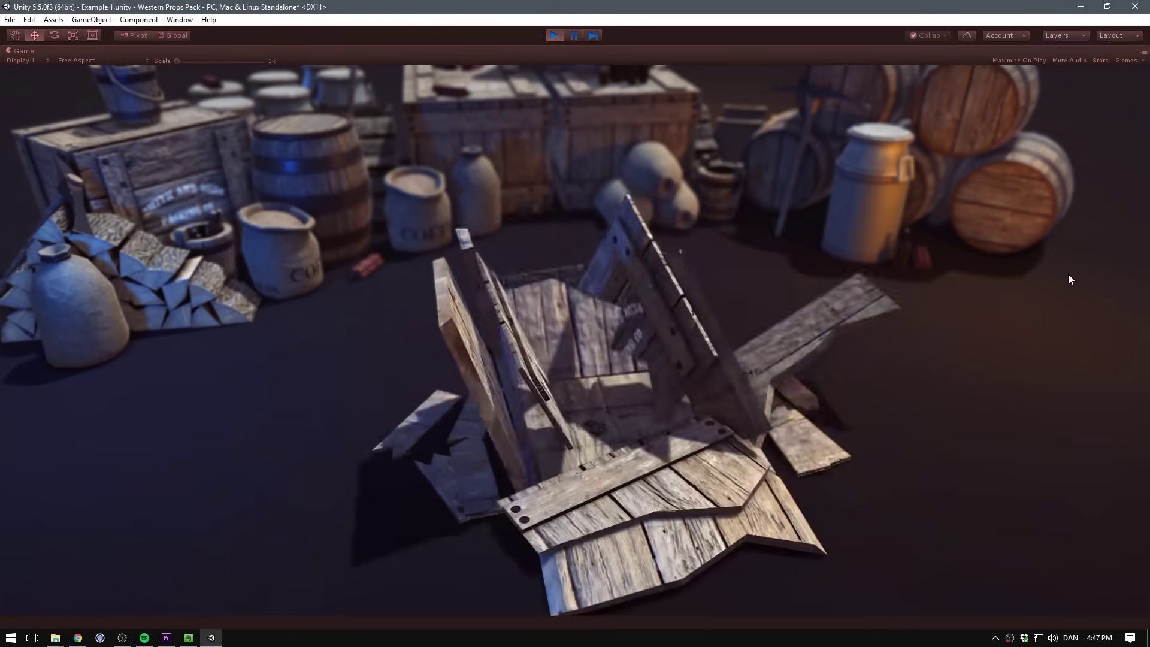